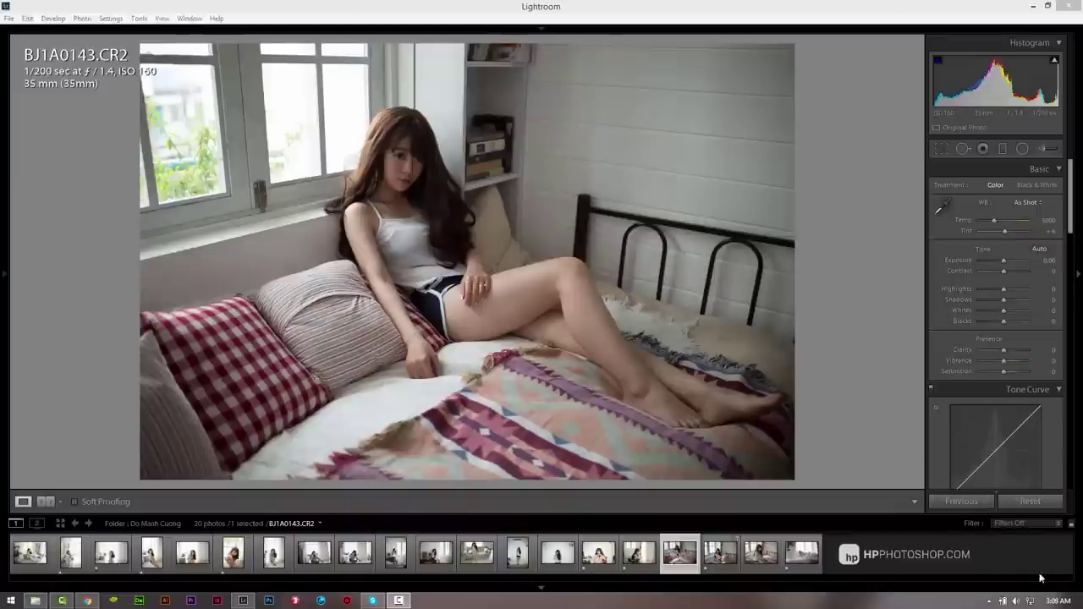
- Bring Lightroom forward with BJ1A0143.CR2 open in the Develop module
left_click(837, 271)
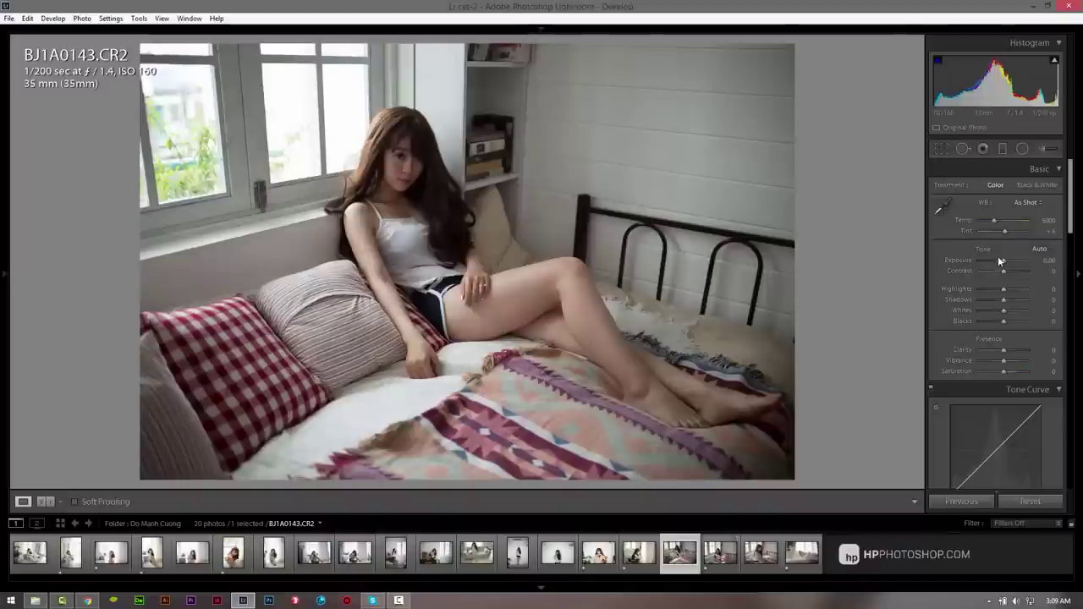
- In the Basic panel, set Exposure +1.31, Highlights +31, Shadows +21, Whites −14, Blacks −12
left_click_drag(1004, 262, 1009, 263)
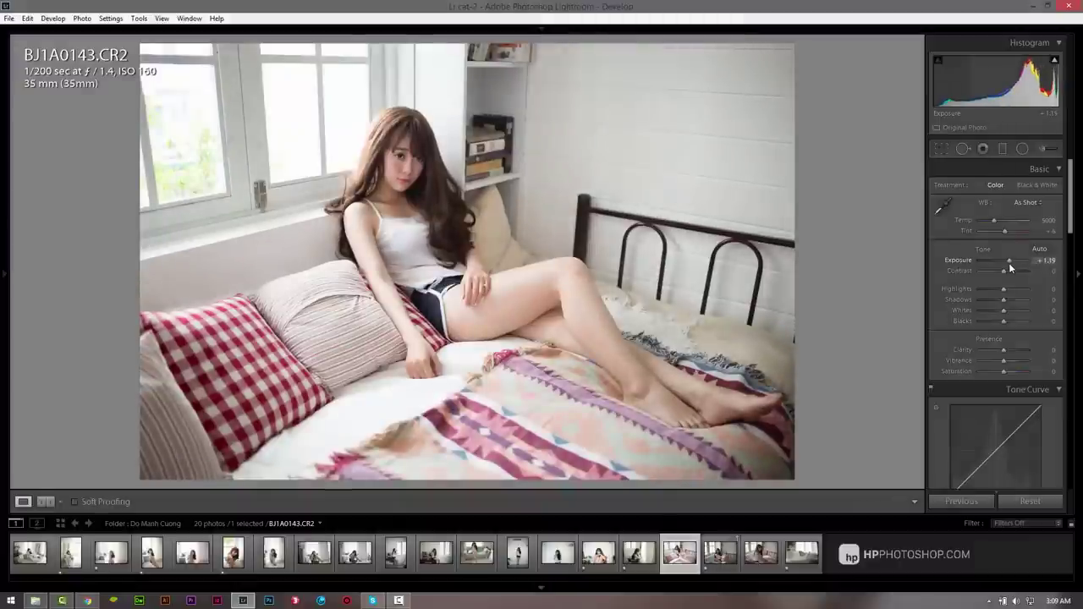
left_click_drag(1009, 262, 1011, 263)
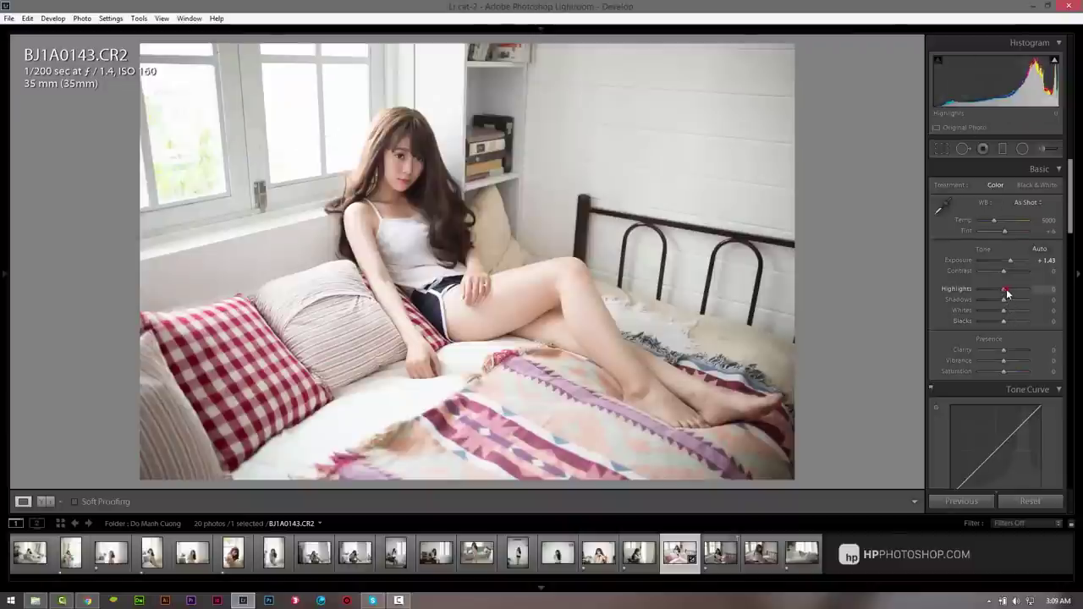
mouse_move(1006, 289)
left_mouse_down()
mouse_move(1020, 289)
mouse_move(1010, 305)
left_mouse_up()
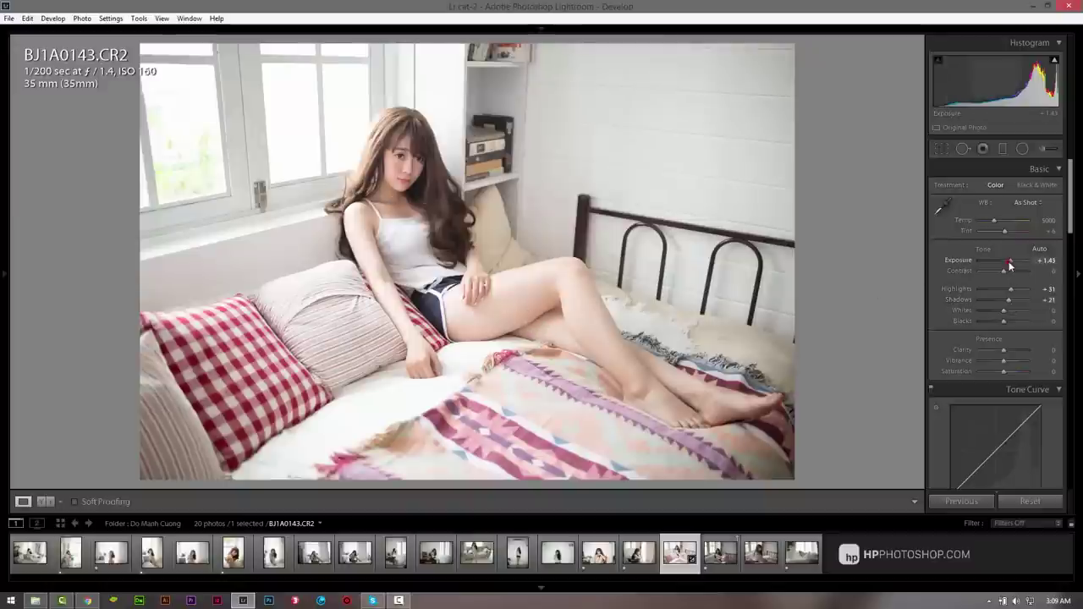
left_click_drag(1010, 264, 1009, 265)
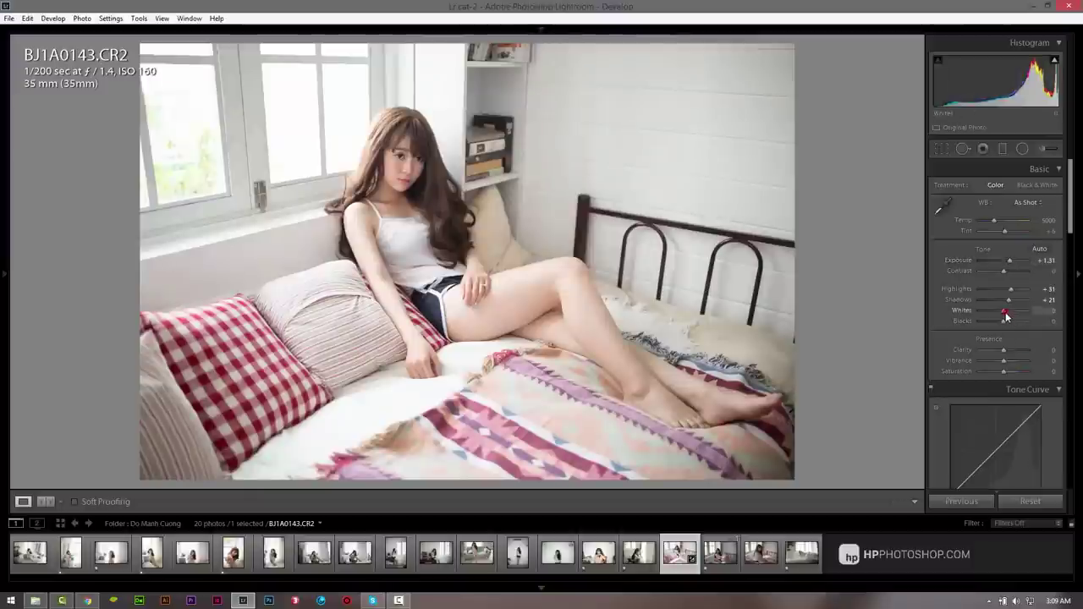
left_click_drag(1005, 312, 1003, 315)
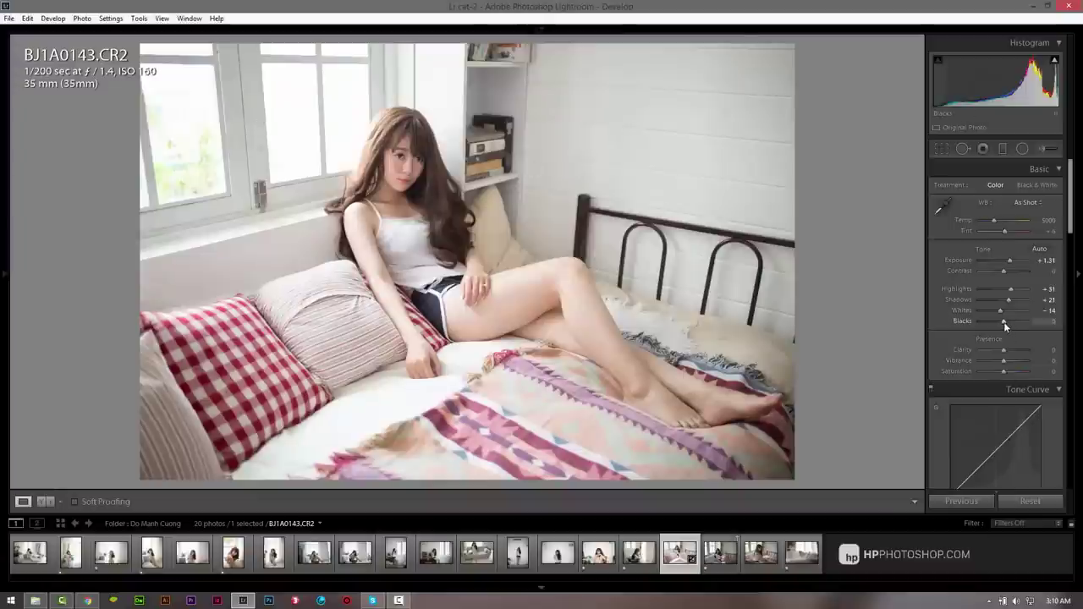
mouse_move(1005, 321)
left_mouse_down()
mouse_move(1017, 323)
mouse_move(1001, 325)
left_mouse_up()
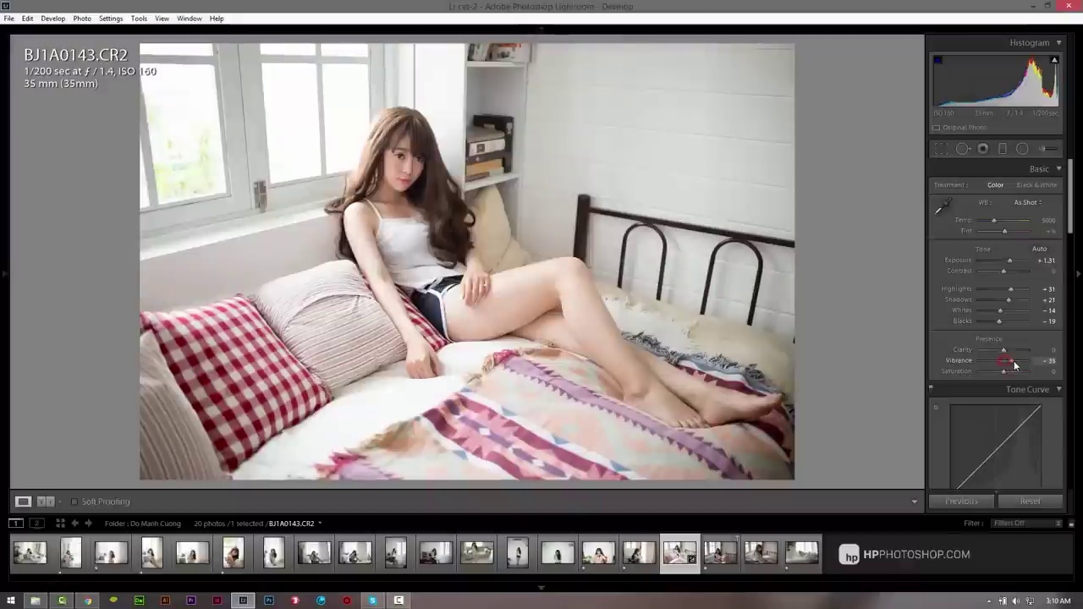
- Raise Vibrance to +33 and lower Clarity to −17, with Blacks at −19
left_click_drag(1016, 365, 1016, 364)
left_click(1004, 350)
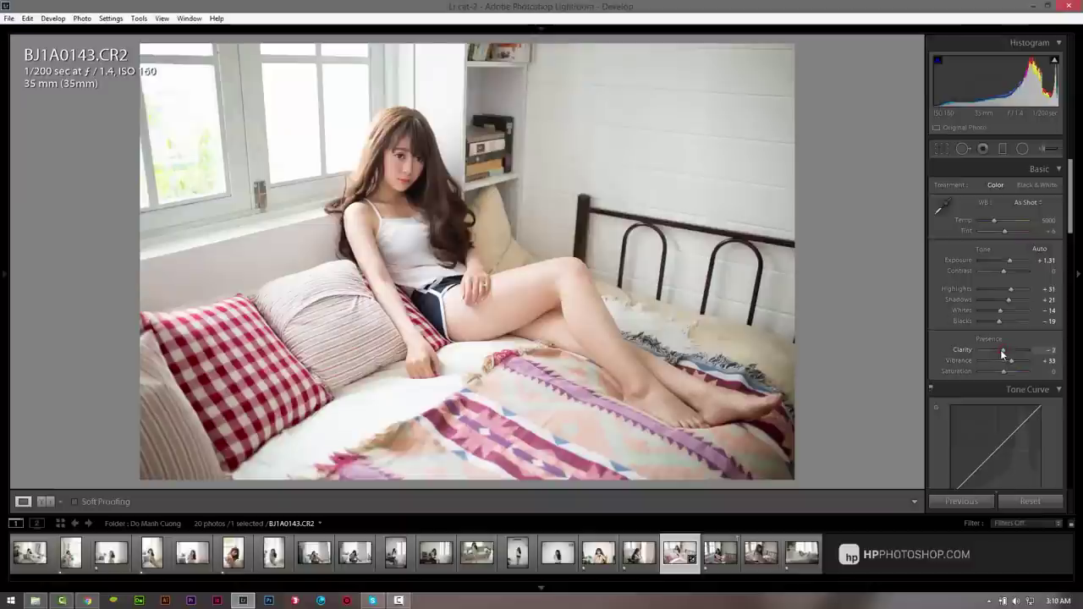
left_click_drag(999, 350, 997, 351)
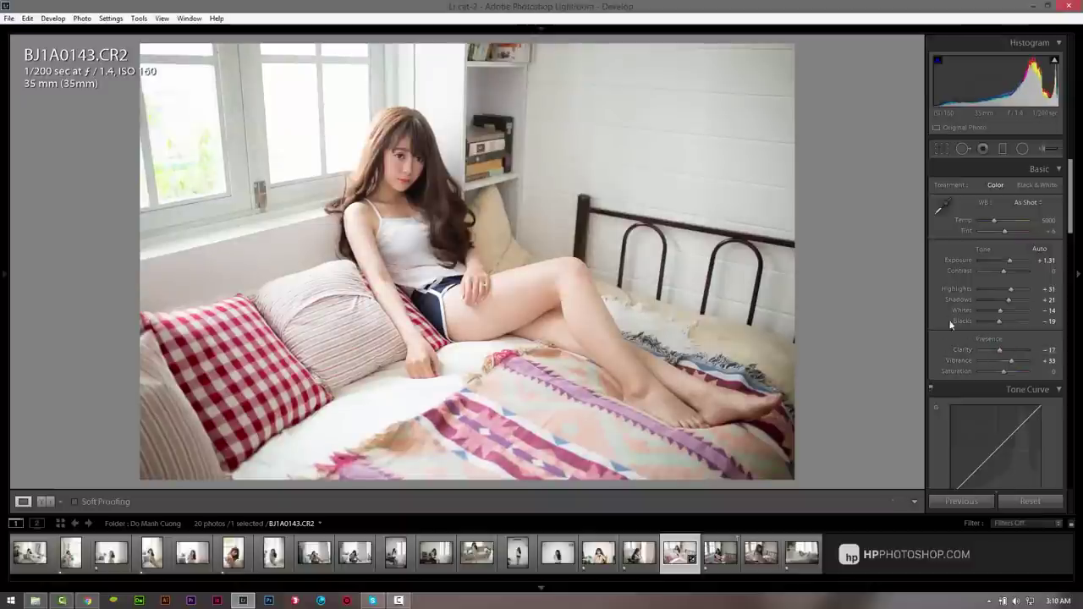
mouse_move(1070, 220)
left_mouse_down()
mouse_move(1072, 316)
mouse_move(1079, 296)
left_mouse_up()
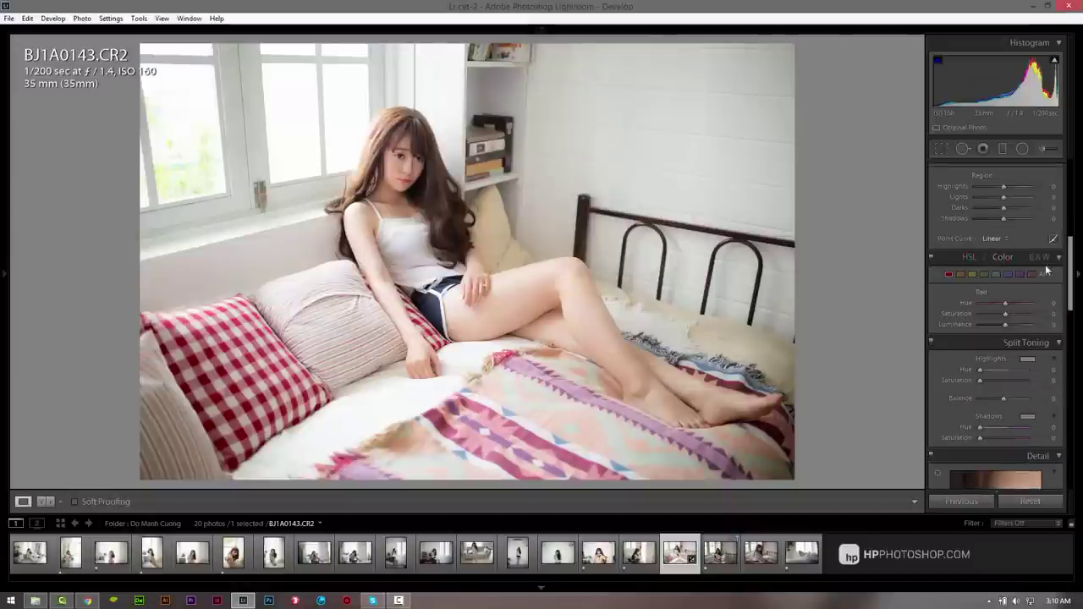
- Set Luminance noise reduction in the Detail panel to 49
left_click_drag(1071, 275, 1073, 354)
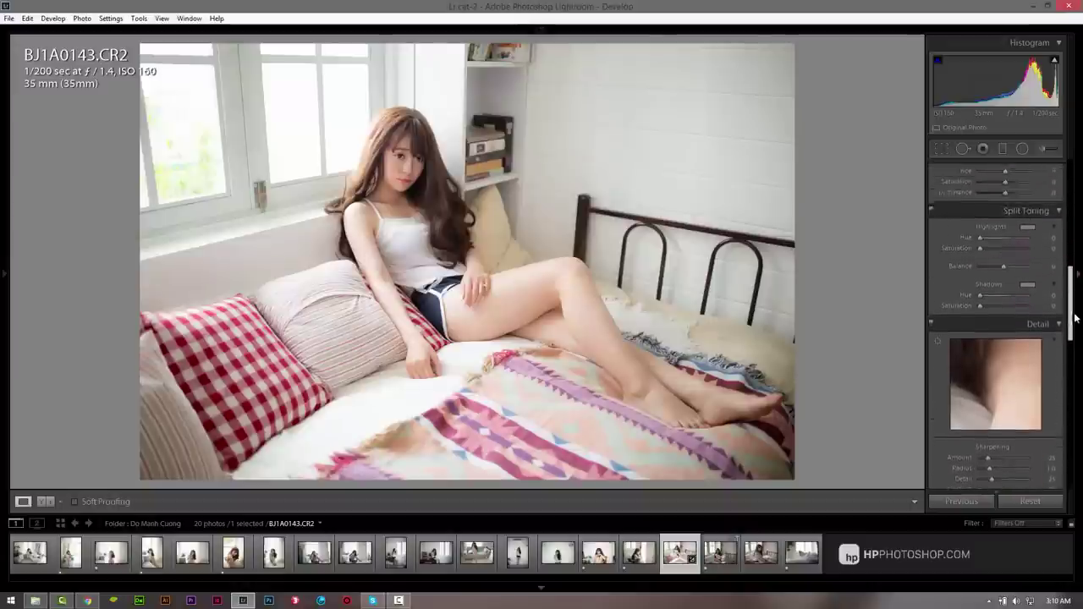
left_click_drag(980, 315, 1004, 321)
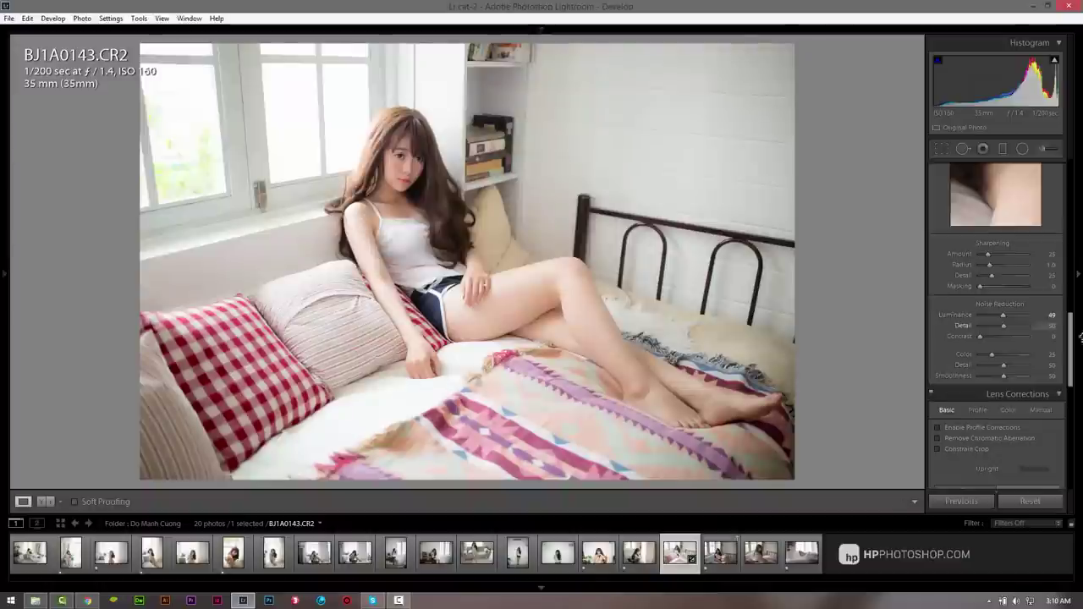
left_click_drag(1070, 330, 1070, 371)
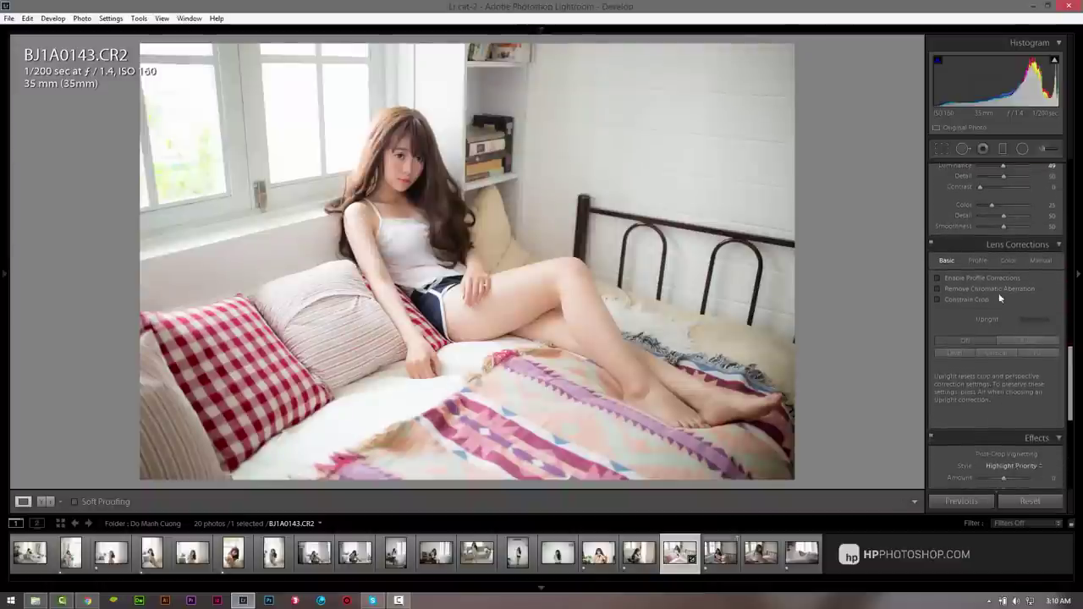
- Leave lens profile corrections off and enable Remove Chromatic Aberration in Lens Corrections
left_click(958, 280)
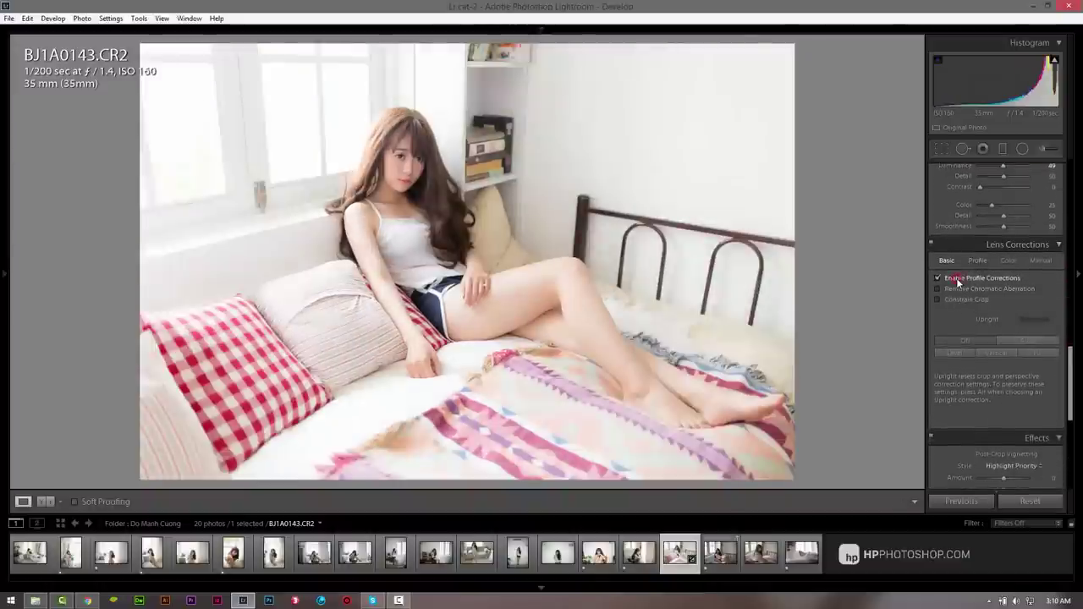
left_click(955, 280)
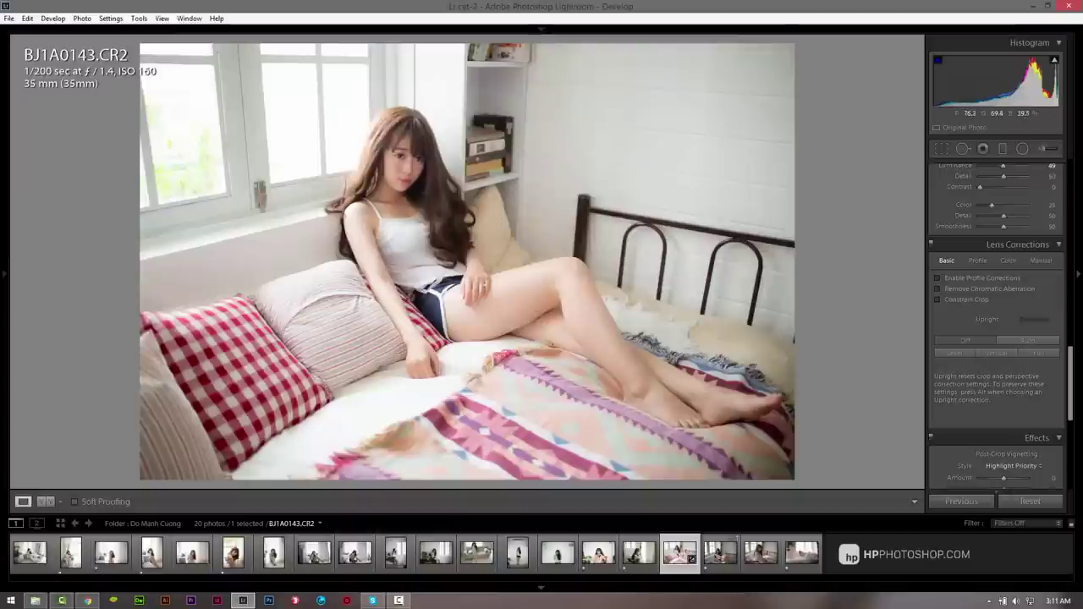
left_click(960, 290)
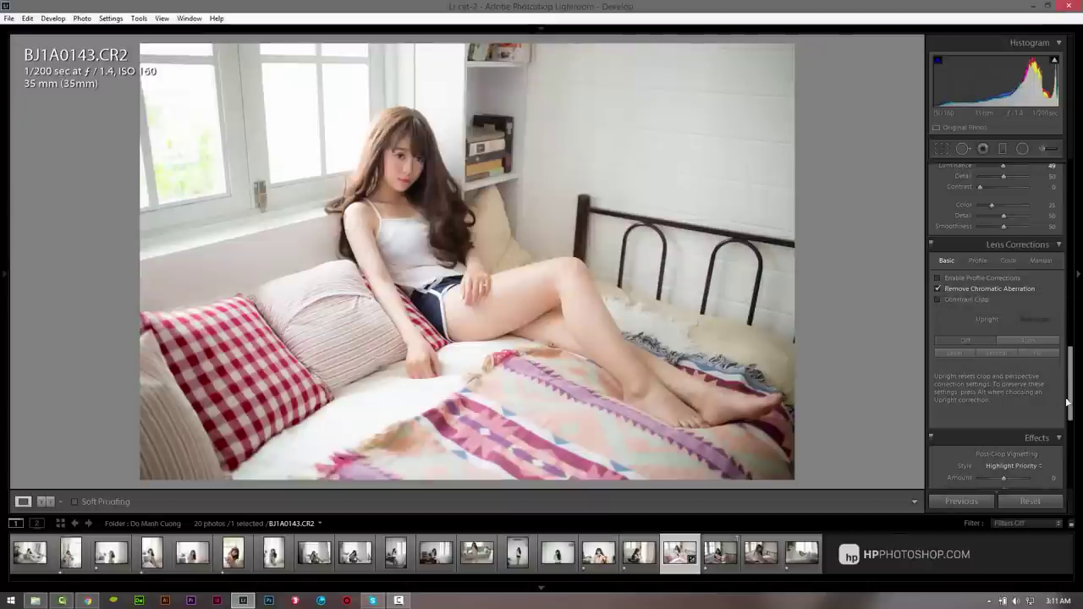
left_click_drag(1070, 398, 1071, 466)
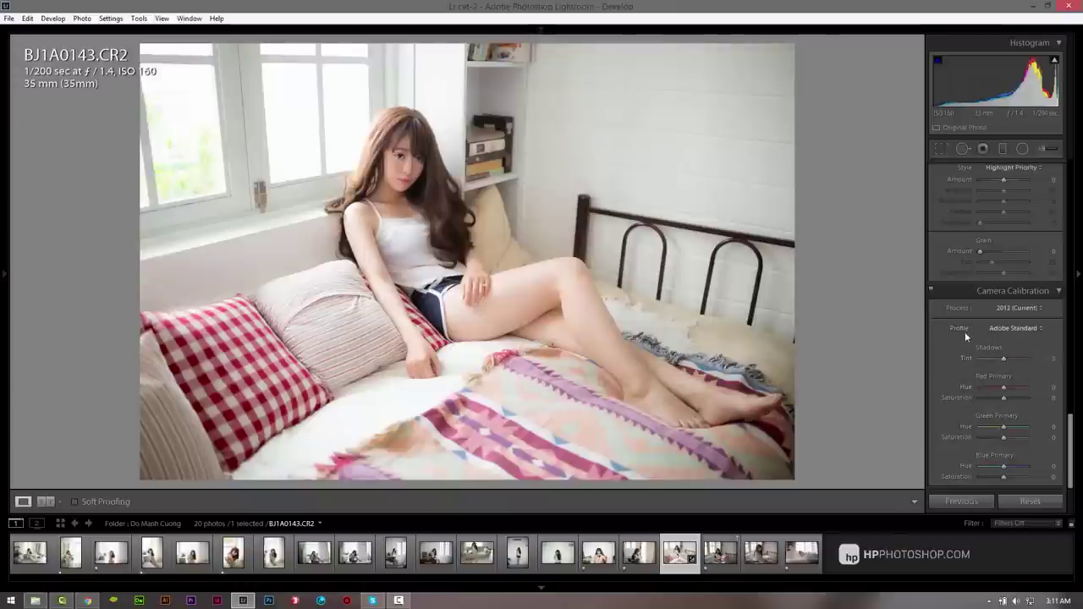
left_click(1024, 328)
left_click(1016, 354)
left_click(1026, 330)
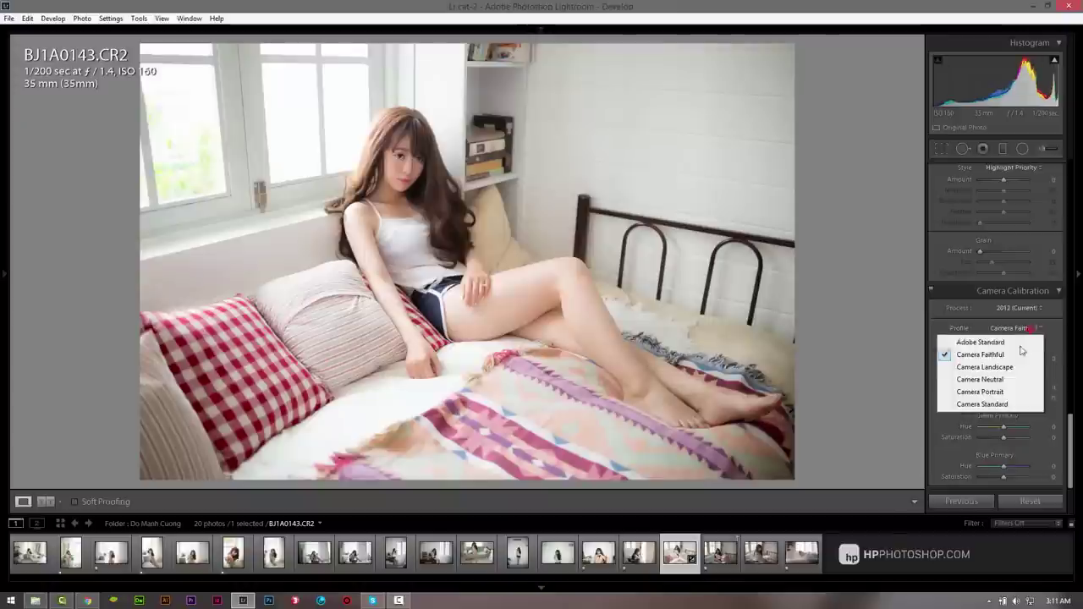
left_click(1016, 367)
left_click(1022, 330)
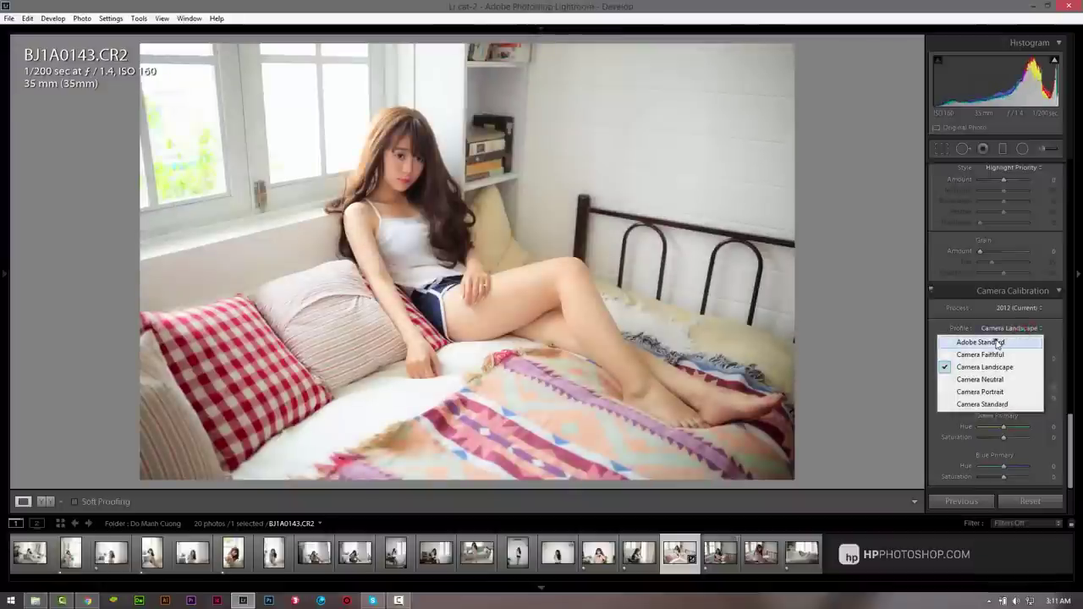
left_click(997, 342)
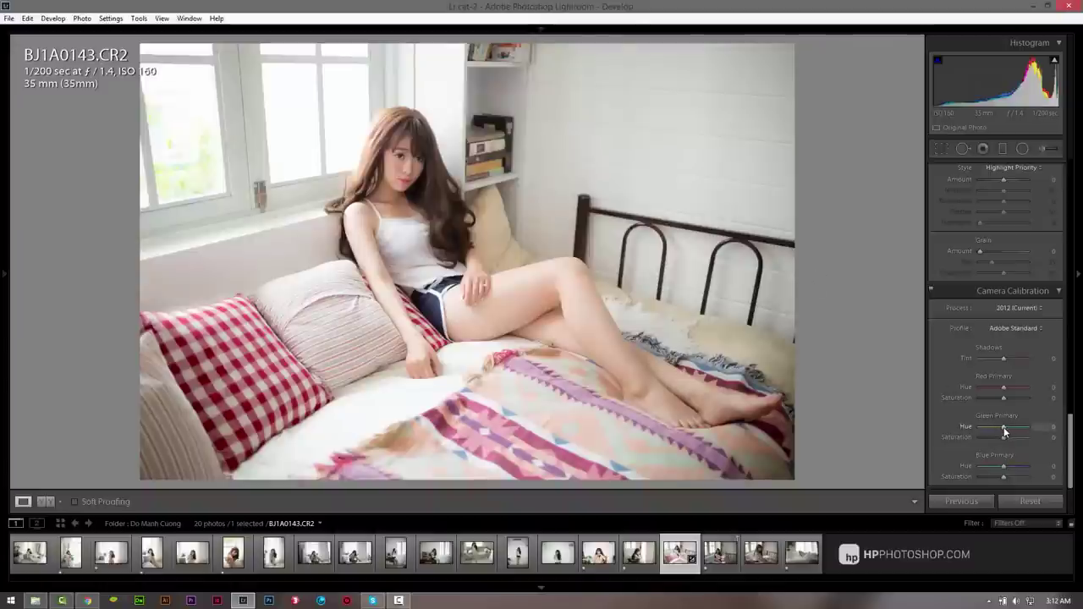
- Set the Camera Calibration Green Primary Hue slider to +17
left_click_drag(1005, 429, 1010, 429)
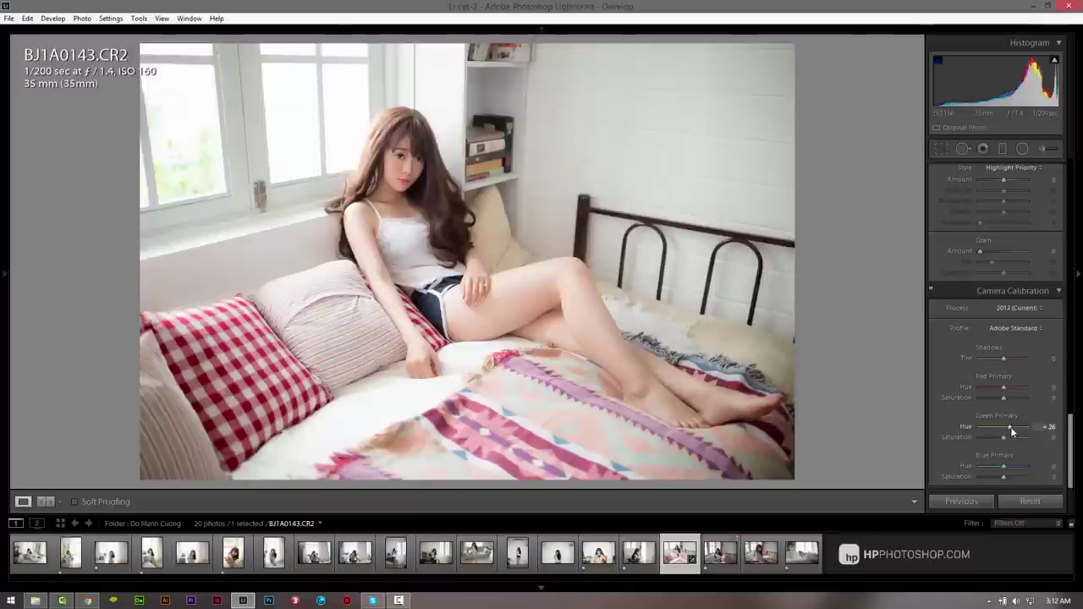
left_click(1013, 428)
left_click_drag(1008, 427, 1011, 431)
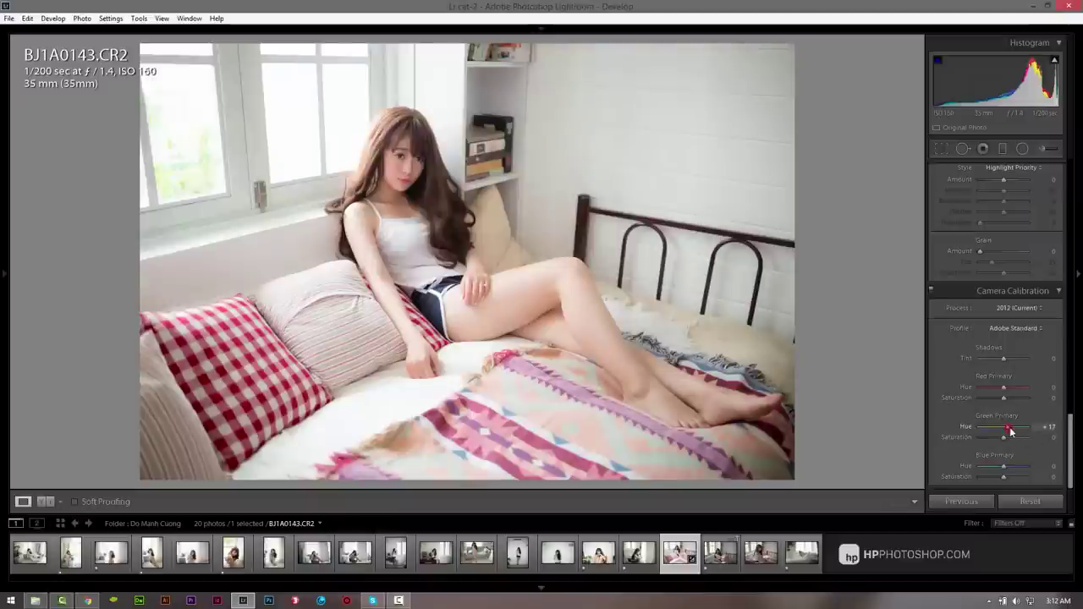
left_click_drag(1010, 430, 1003, 431)
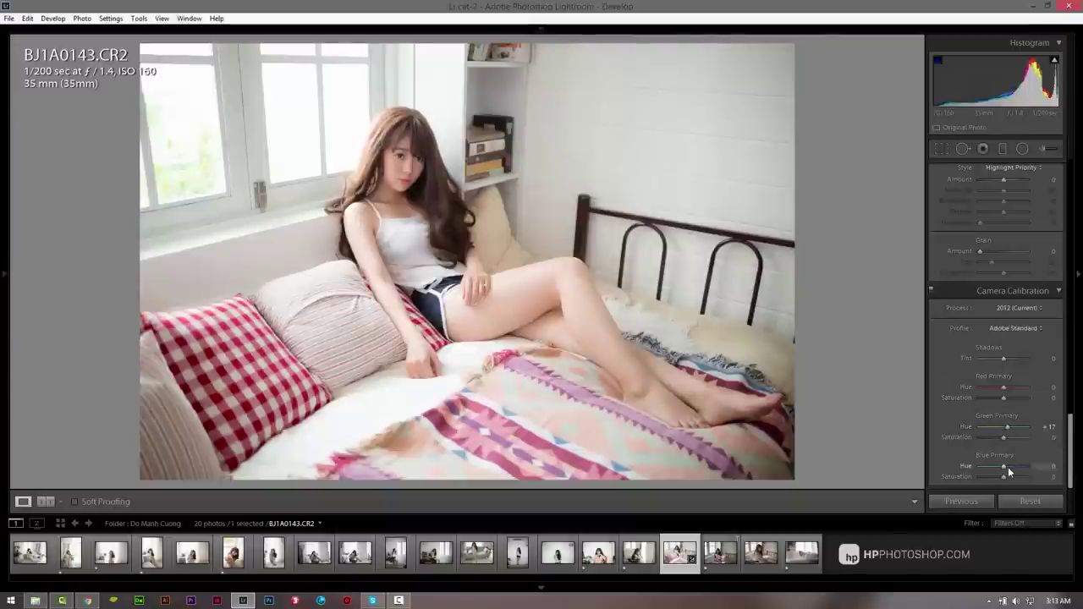
- Set Camera Calibration Blue Primary Hue to +5 and Saturation to +40
left_click_drag(1017, 468, 995, 470)
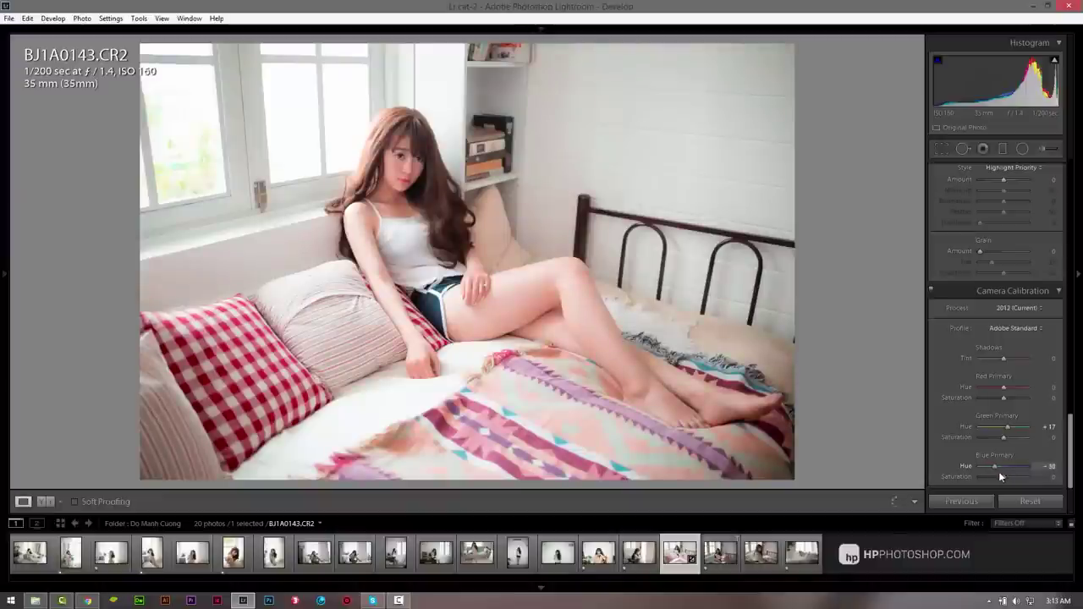
double_click(999, 472)
left_click_drag(1005, 479, 1019, 478)
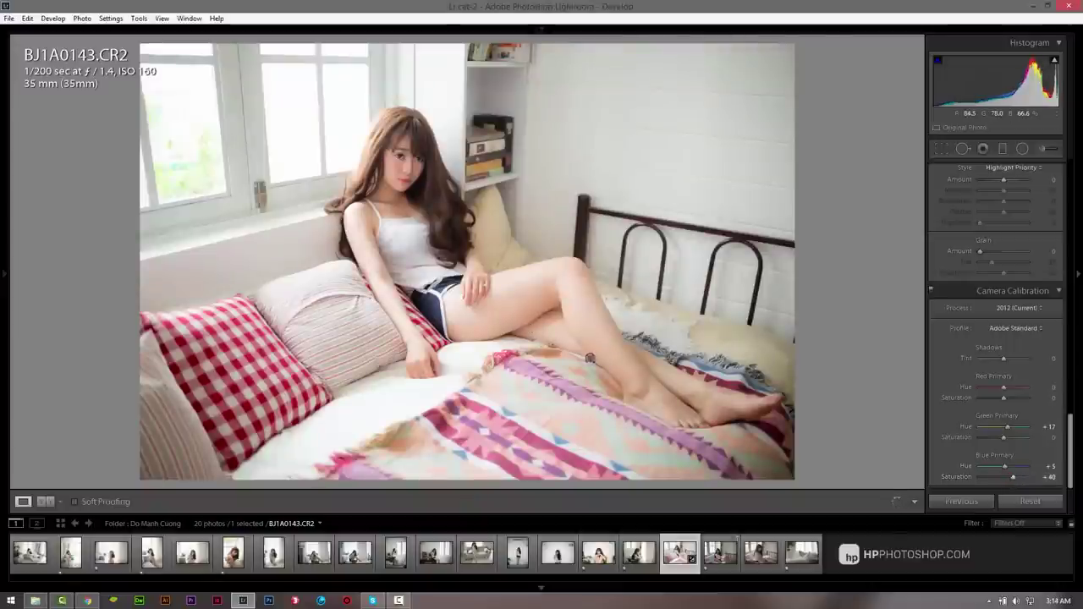
scroll(1071, 430, "up", 1)
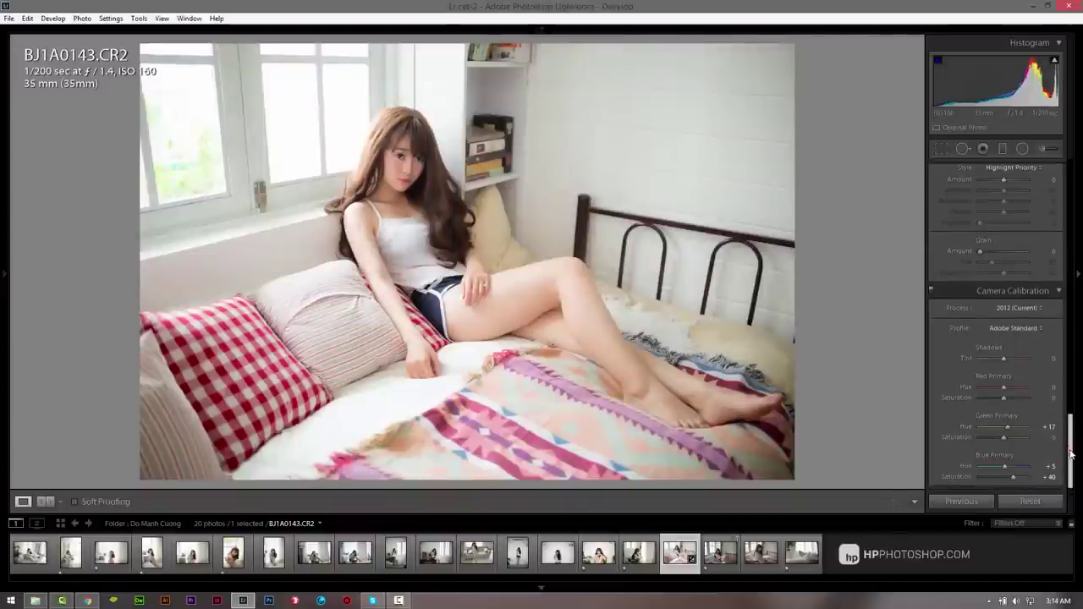
left_click_drag(1071, 429, 1073, 188)
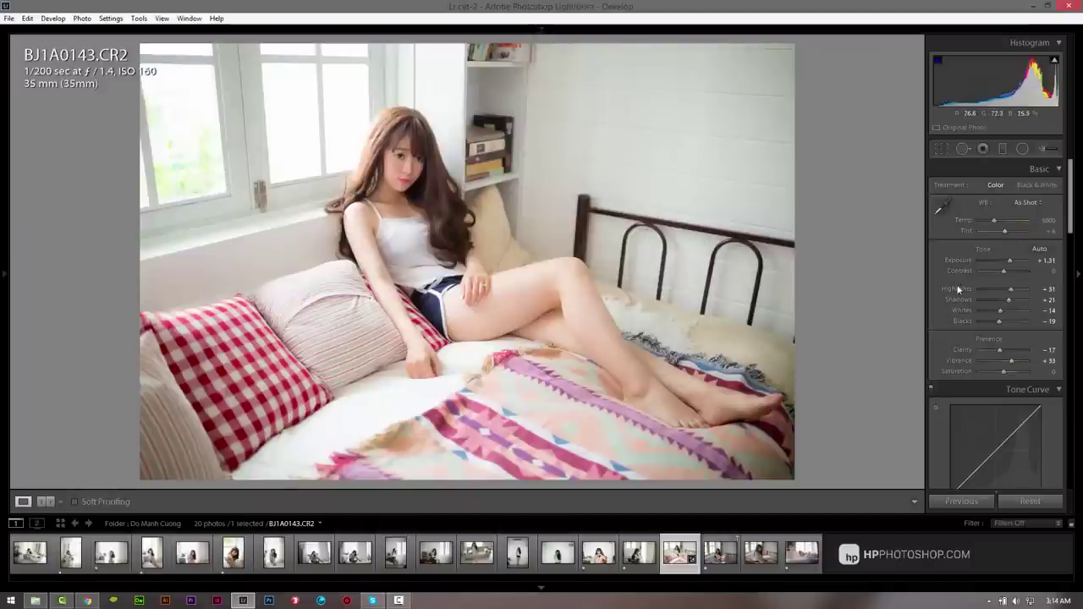
- Set the Basic panel Tint to +14, making white balance Custom
left_click_drag(1005, 233, 1006, 232)
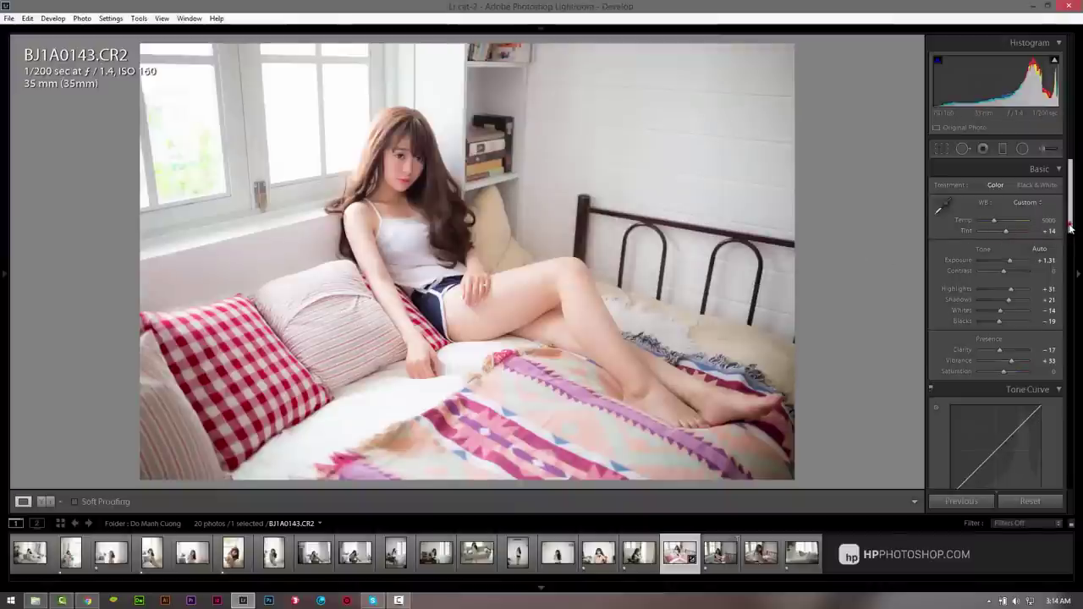
- In HSL/Color, set the Red swatch to Hue +11, Saturation −8, Luminance +27
left_click_drag(1071, 226, 1071, 301)
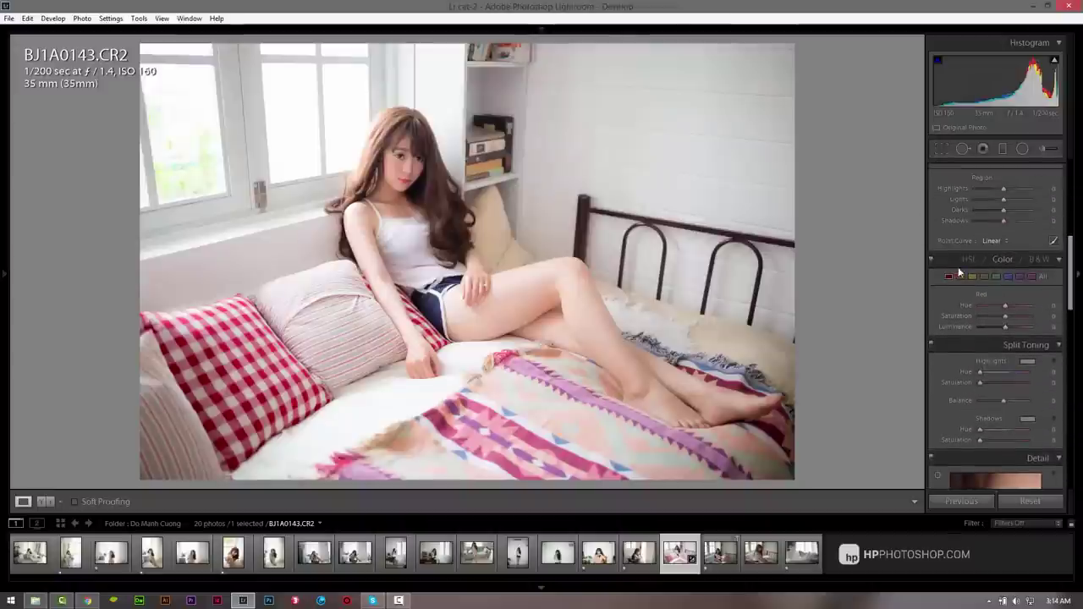
left_click(958, 277)
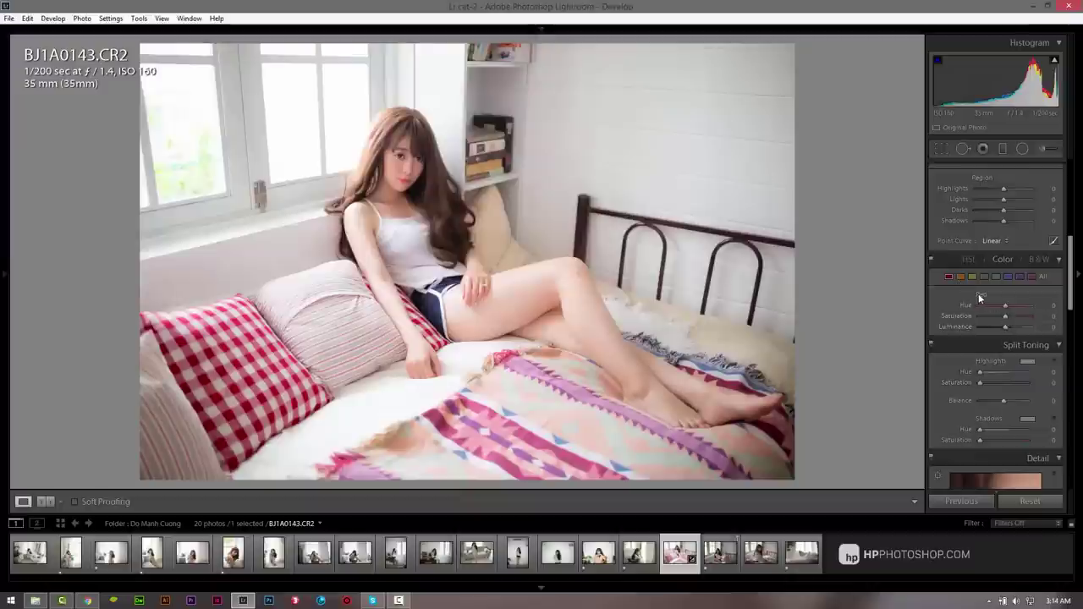
left_click(962, 276)
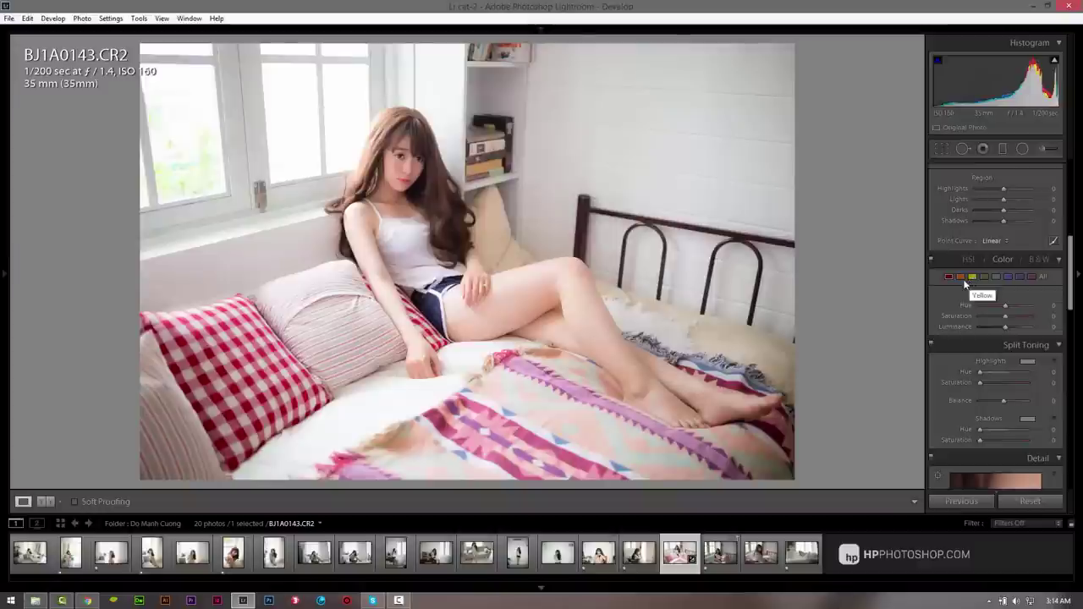
left_click(948, 277)
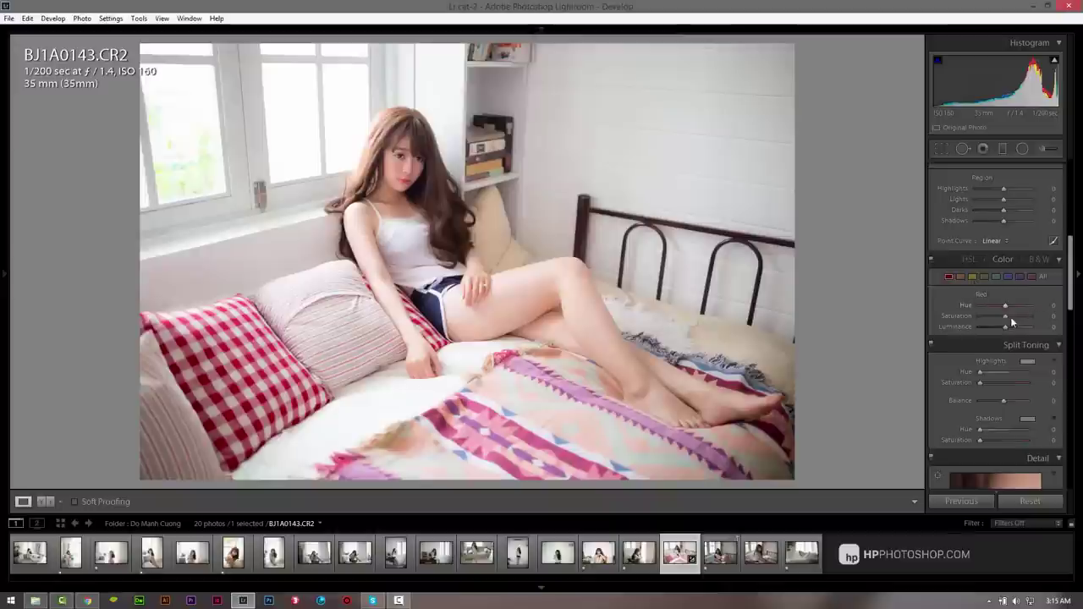
left_click_drag(1007, 326, 1012, 330)
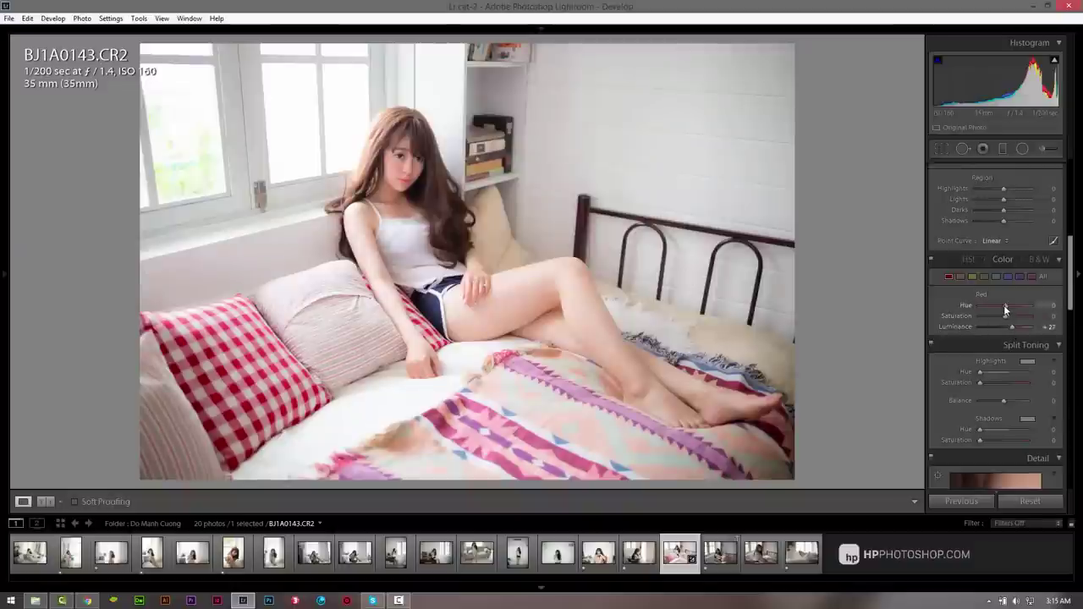
left_click_drag(1005, 305, 1007, 309)
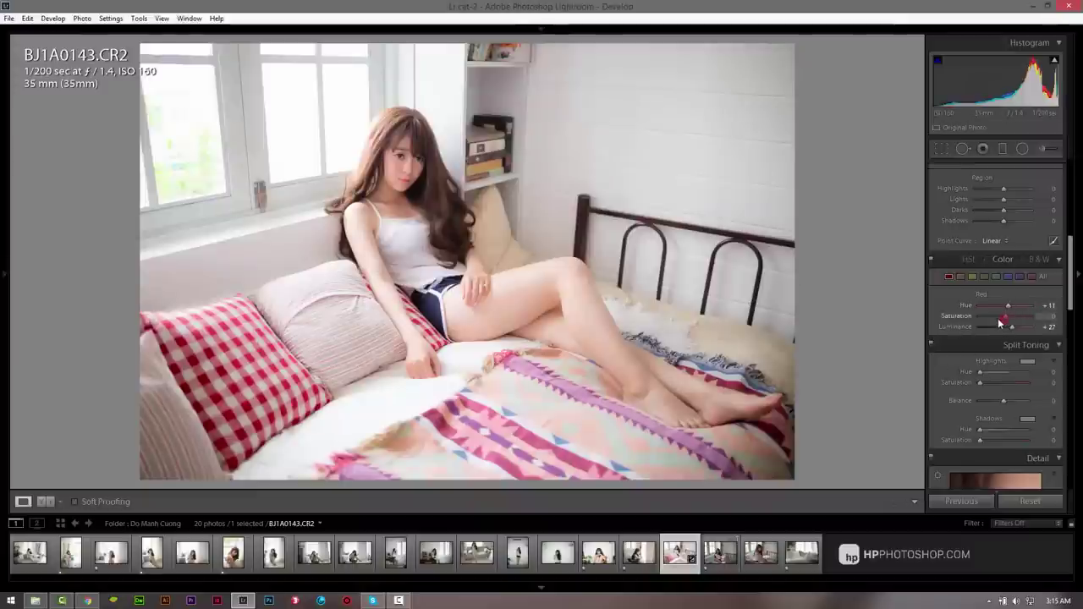
mouse_move(1005, 318)
left_mouse_down()
mouse_move(978, 321)
mouse_move(1001, 326)
left_mouse_up()
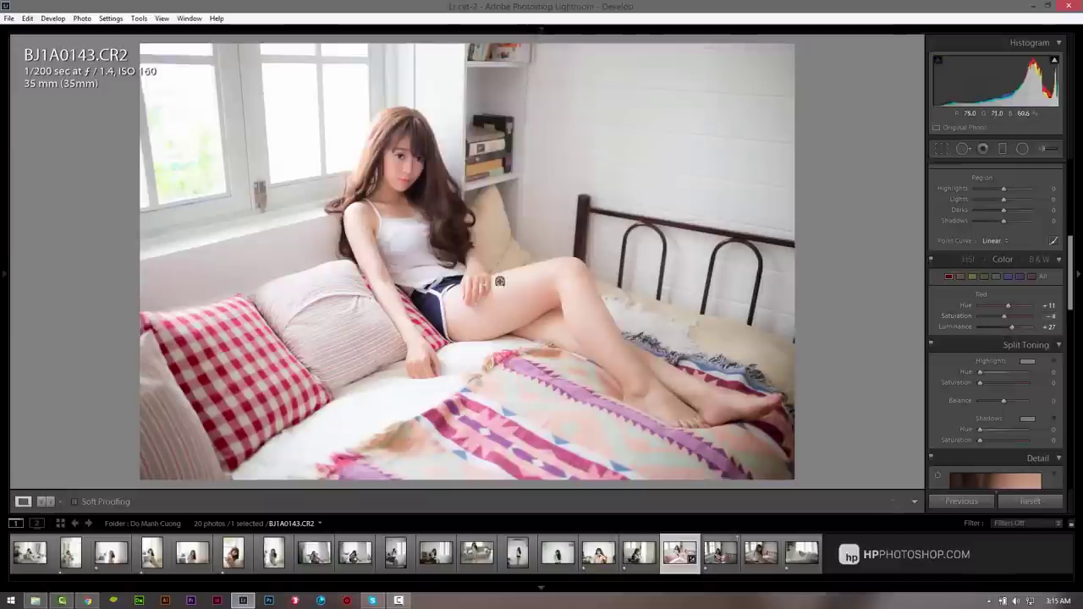
- Set the Orange swatch in HSL/Color to Hue −2, Saturation +2, Luminance +11
left_click(962, 277)
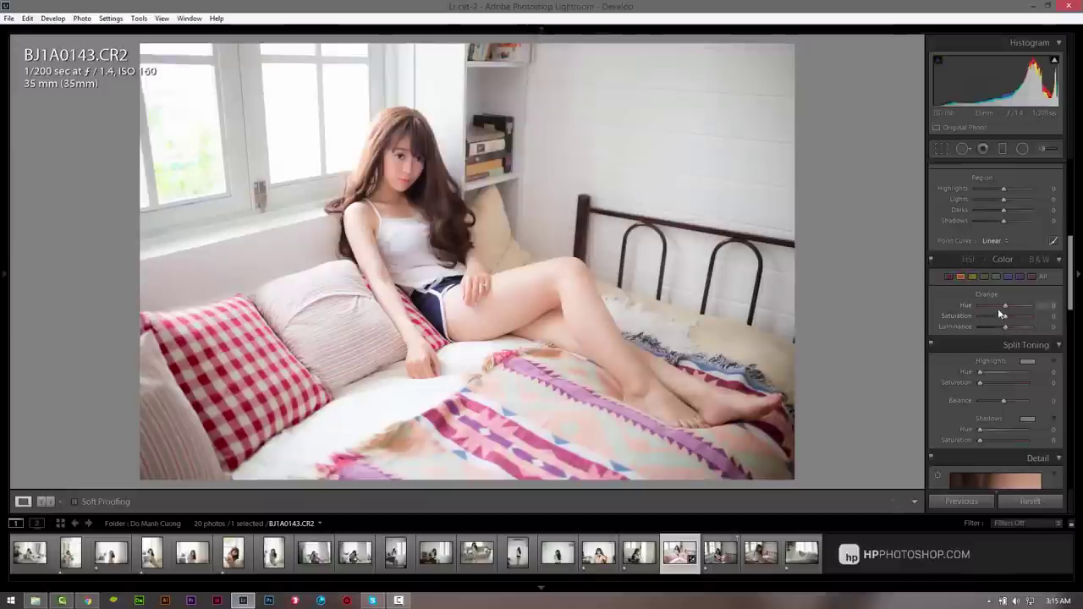
left_click_drag(1005, 326, 1002, 330)
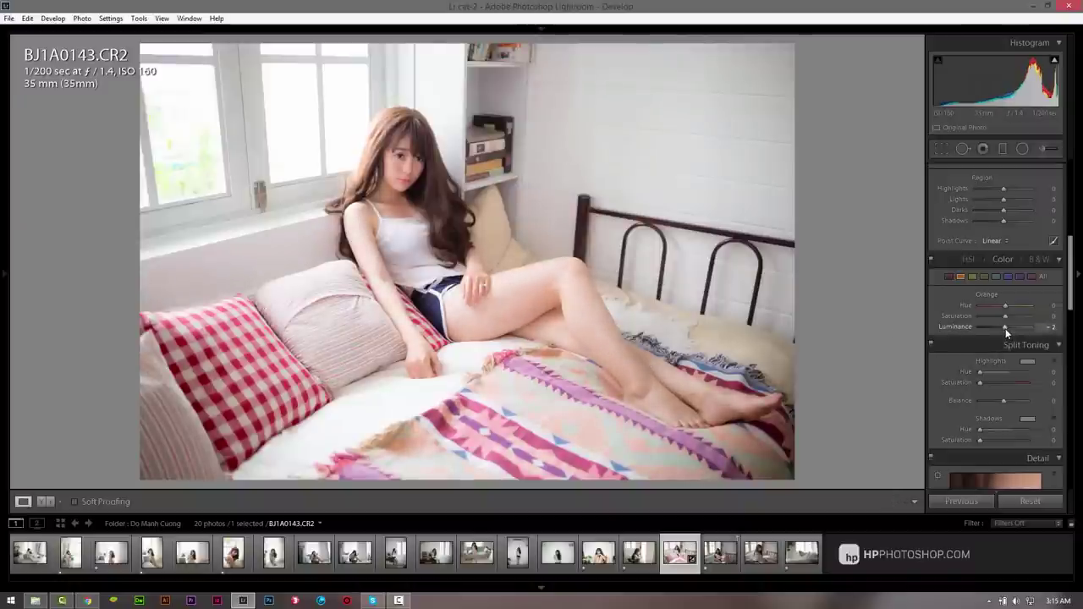
left_click_drag(1006, 328, 1010, 332)
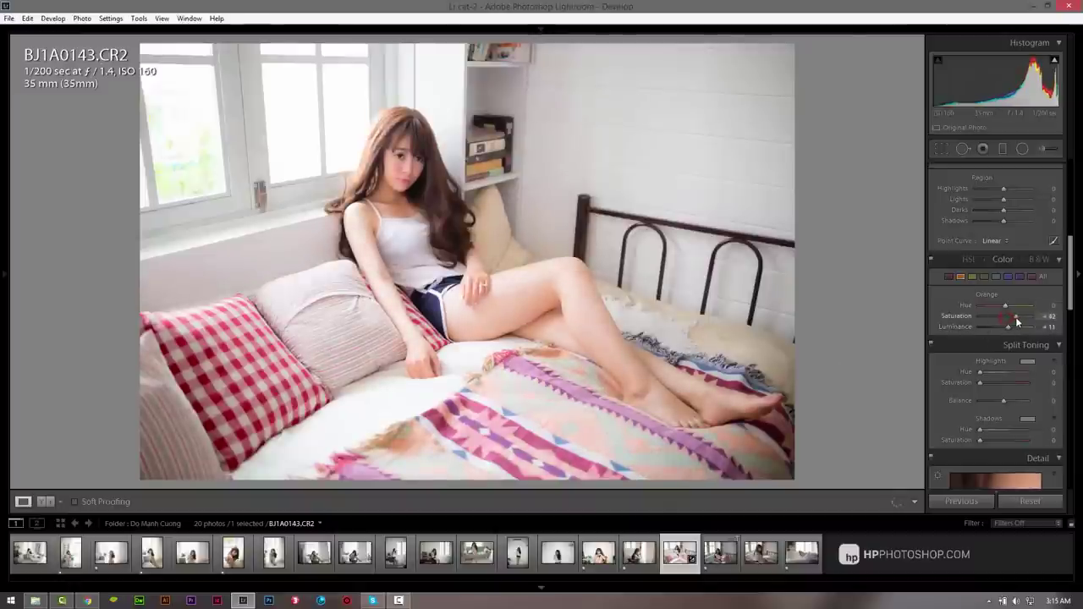
left_click_drag(1016, 317, 1007, 319)
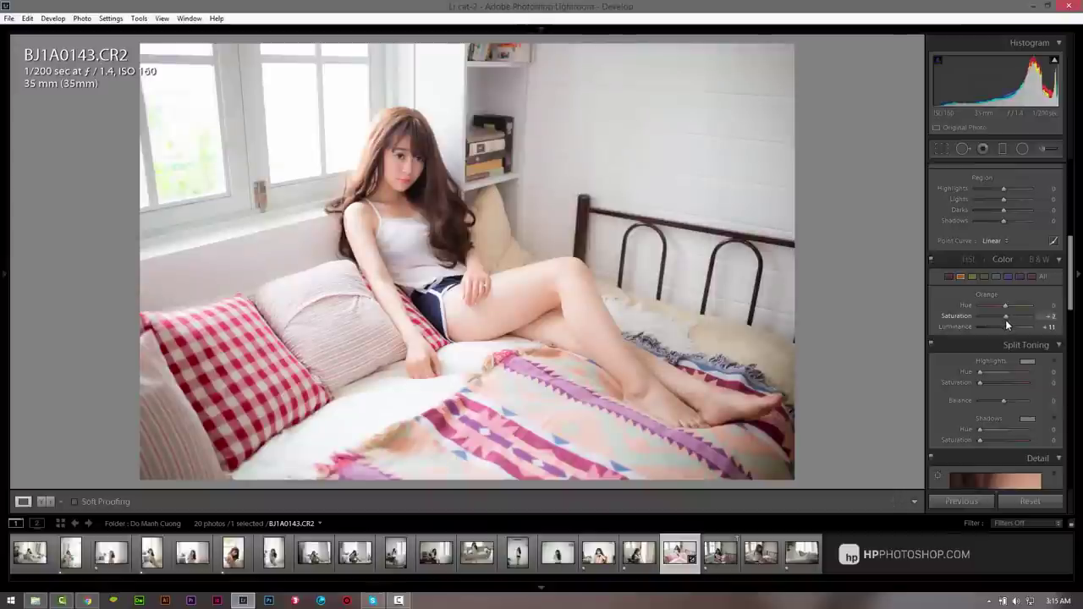
left_click_drag(1006, 306, 1001, 309)
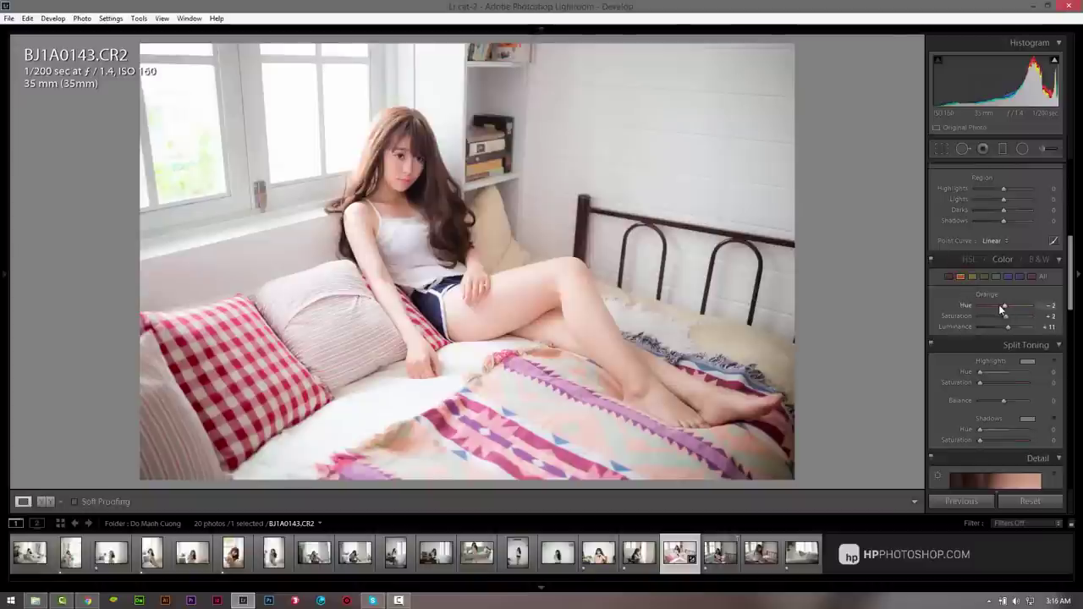
left_click(961, 276)
mouse_move(1068, 289)
left_mouse_down()
mouse_move(1069, 332)
mouse_move(1070, 296)
left_mouse_up()
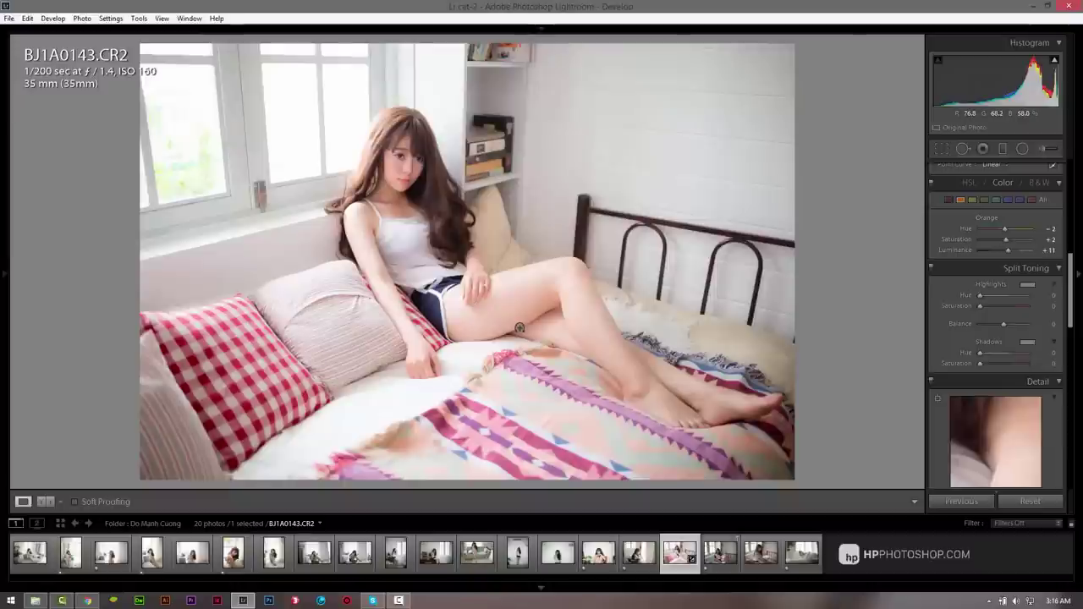
key("backslash")
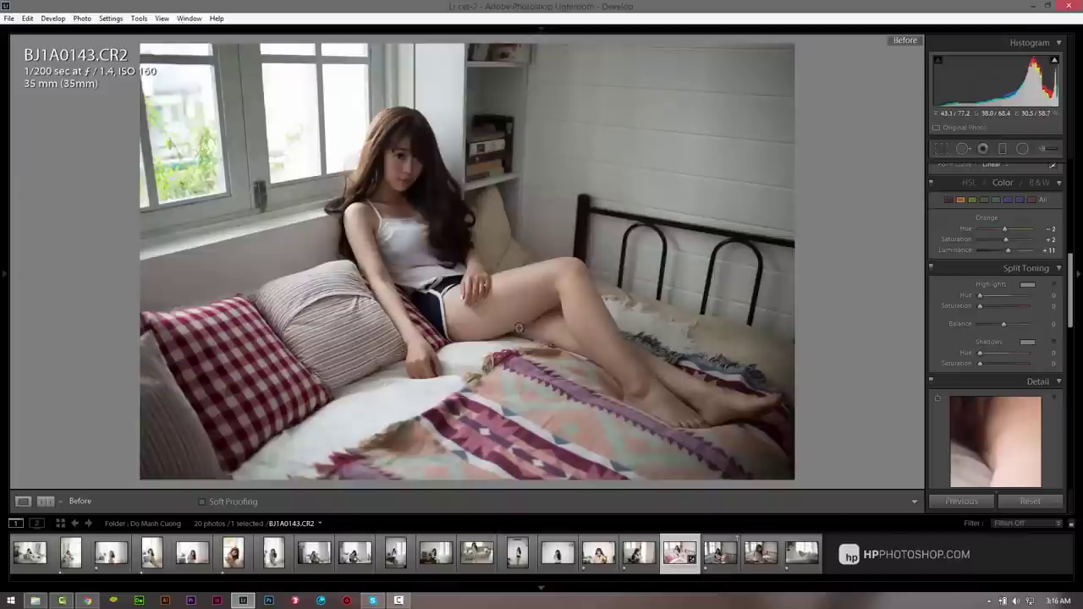
key("backslash")
key("backslash")
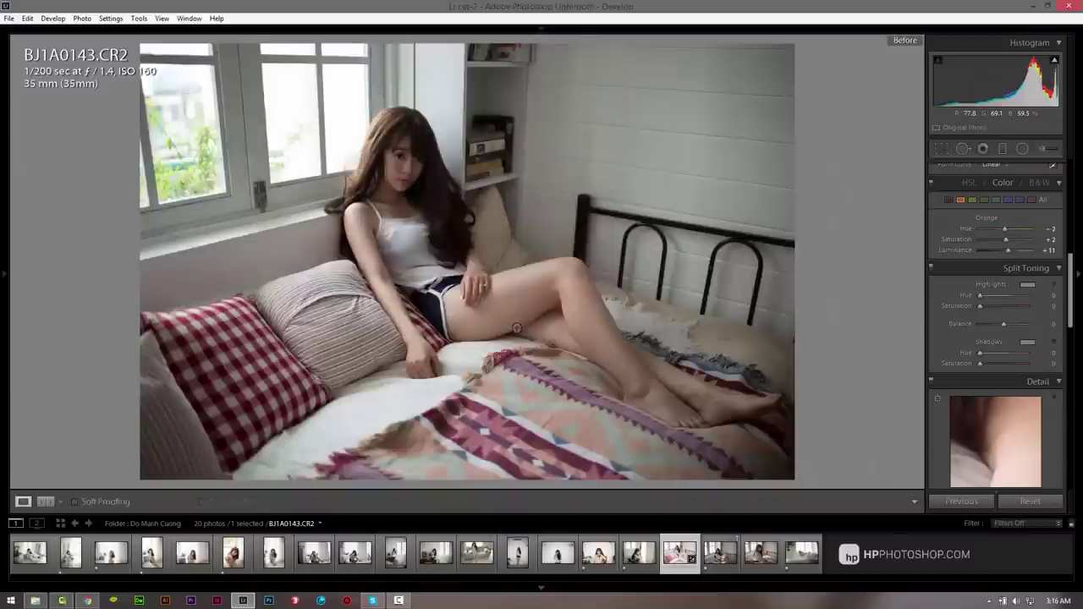
key("backslash")
key("backslash")
key("backslash")
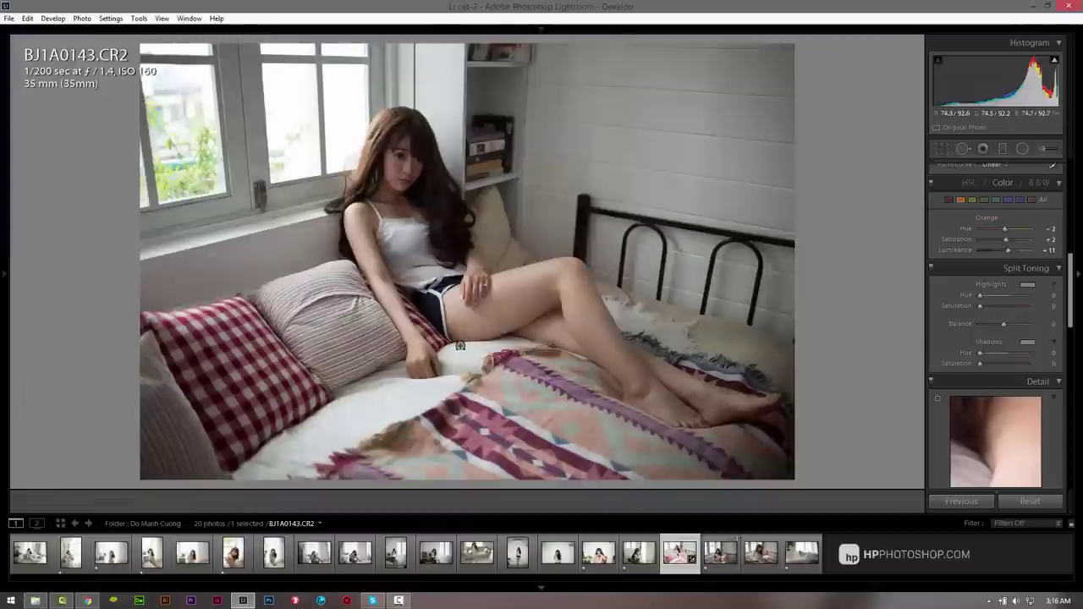
key("y")
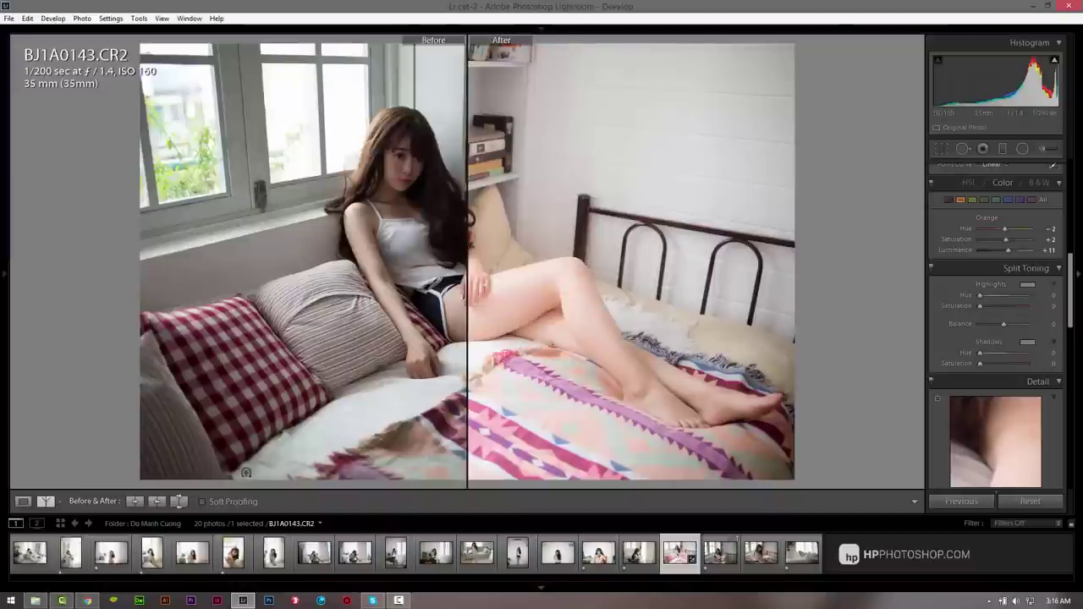
key("y")
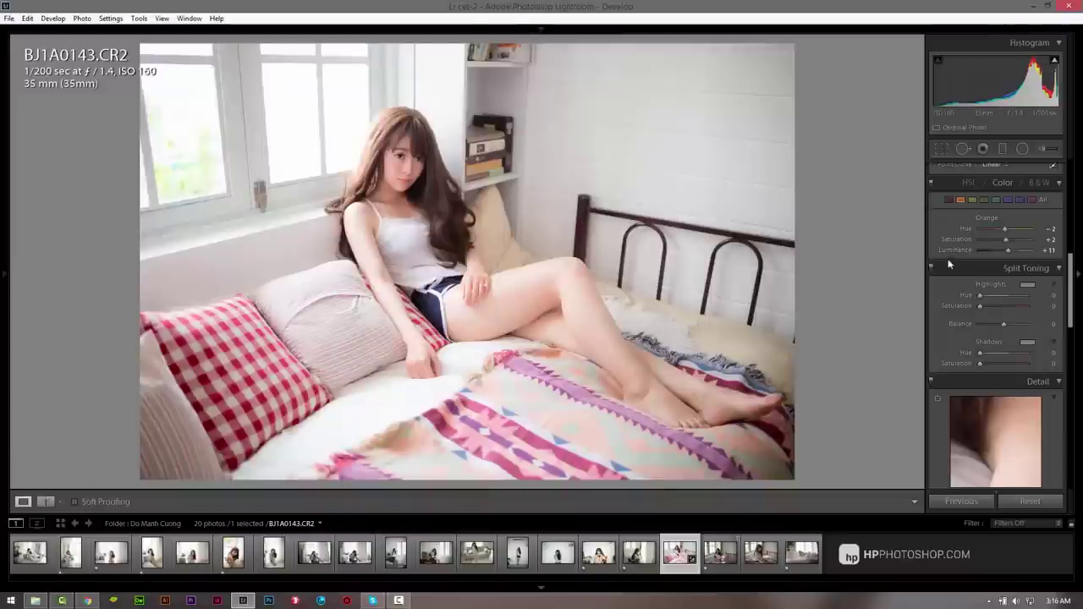
- Drop Basic Exposure to +1.21, then drag in a 0.92-exposure graduated filter from the right edge
scroll(948, 265, "up", 10)
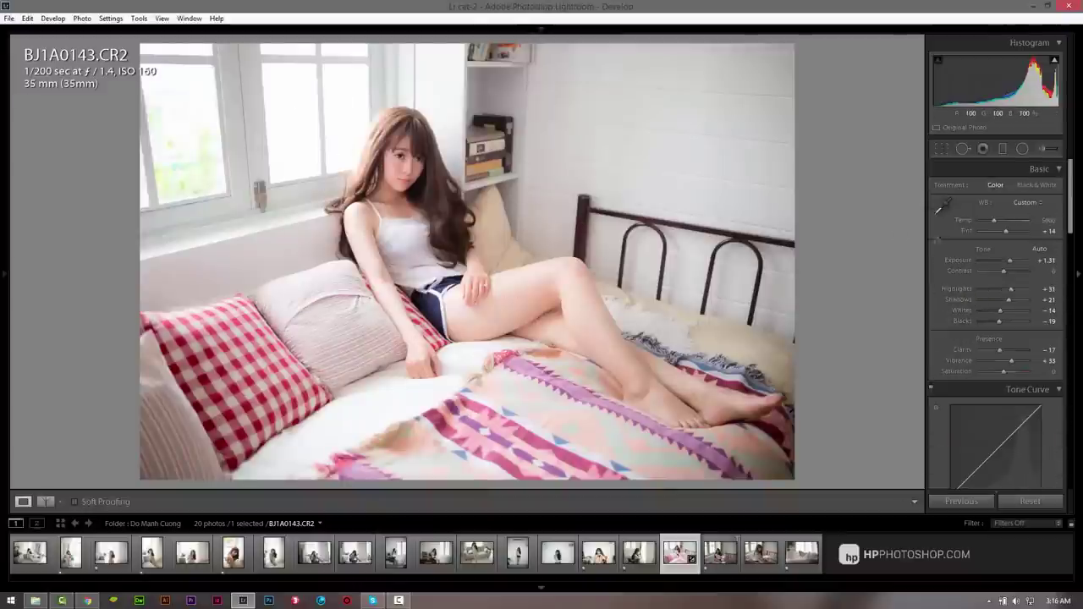
left_click_drag(1037, 264, 1040, 264)
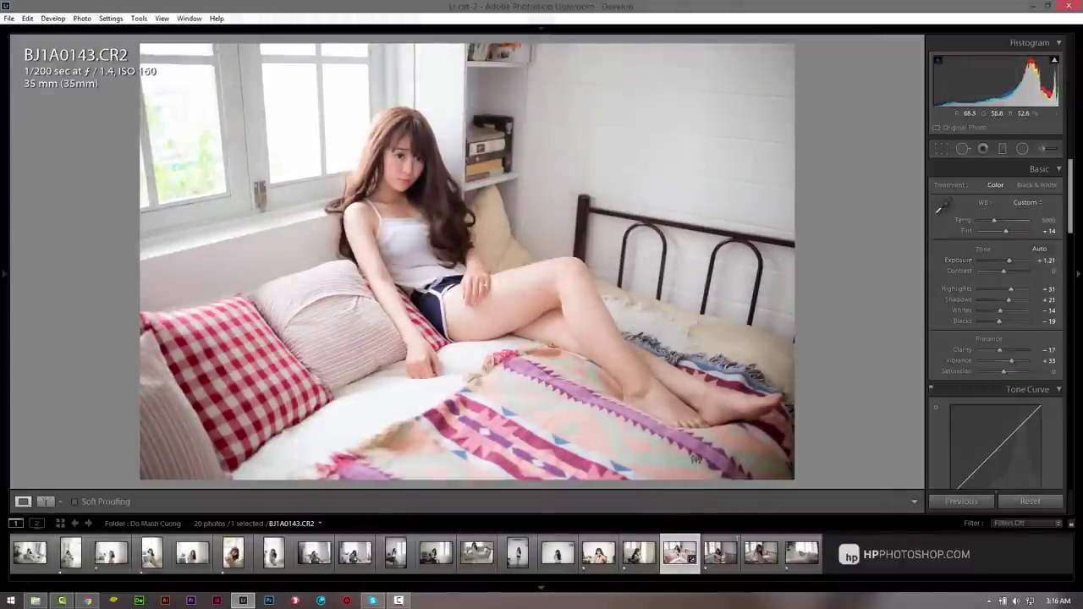
left_click(1003, 149)
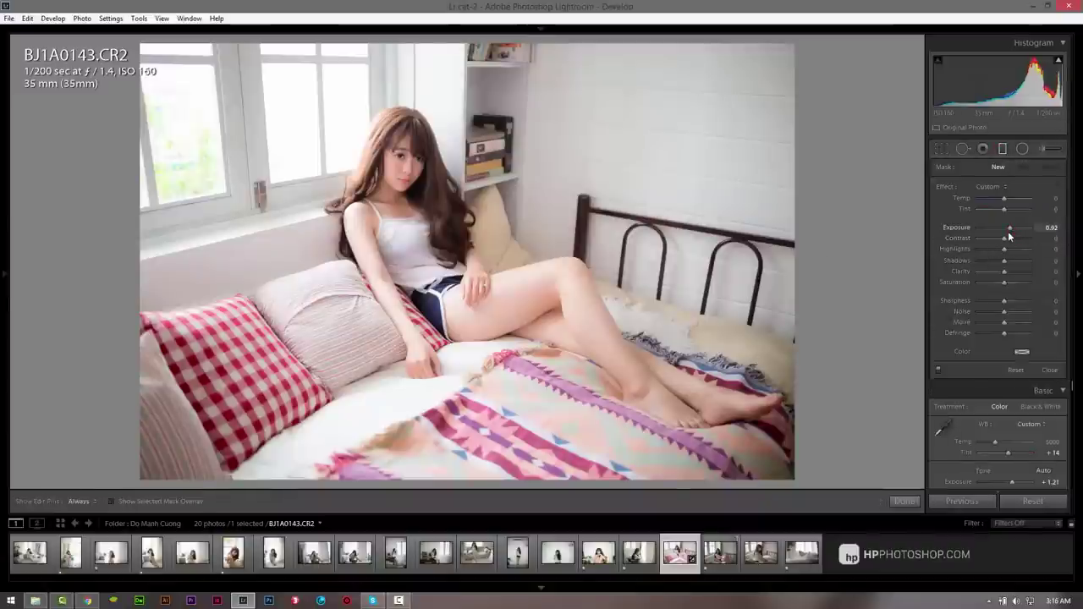
left_click_drag(1010, 231, 1008, 232)
mouse_move(780, 418)
left_mouse_down()
mouse_move(682, 372)
mouse_move(520, 326)
left_mouse_up()
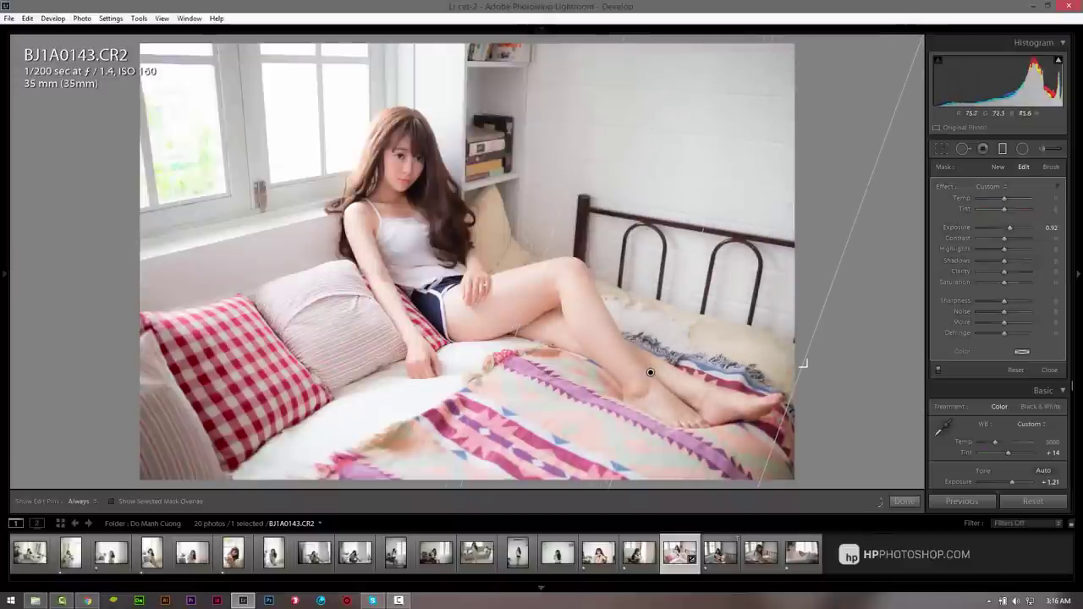
left_click(904, 501)
left_click(1049, 370)
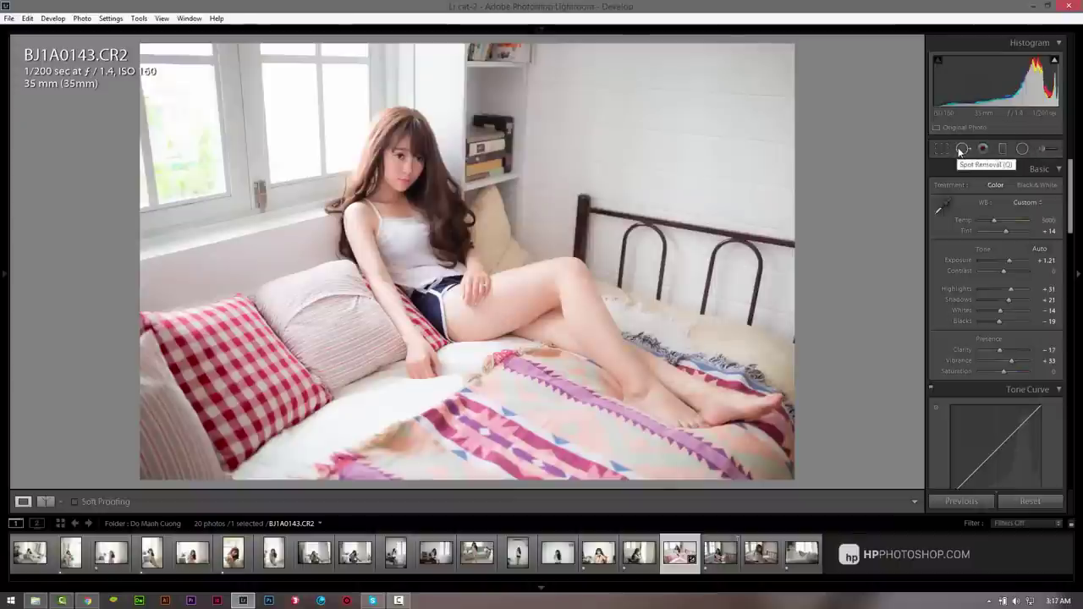
left_click(523, 318)
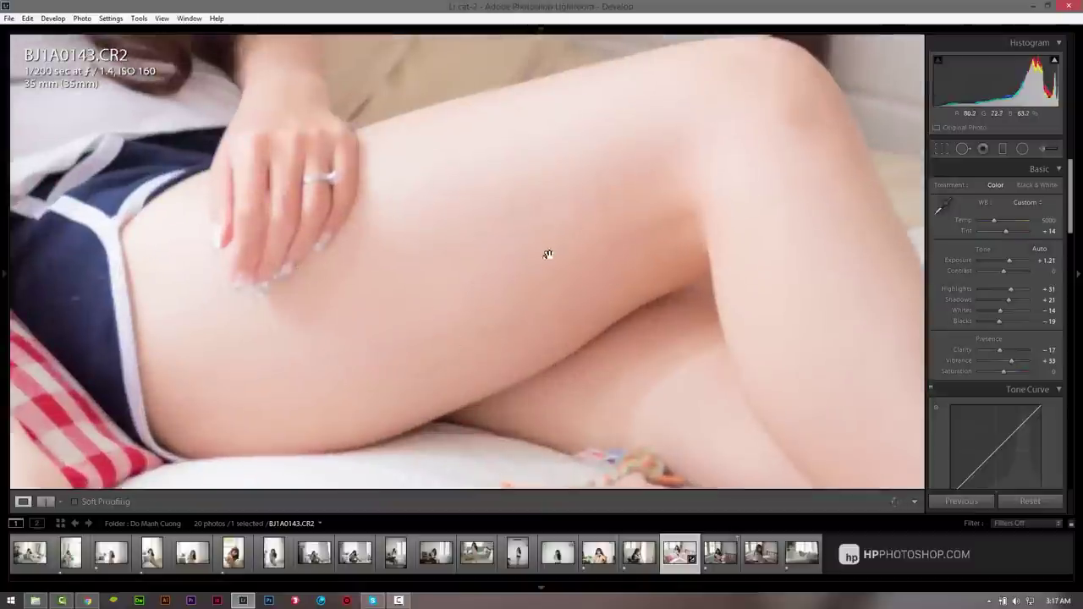
left_click(574, 253)
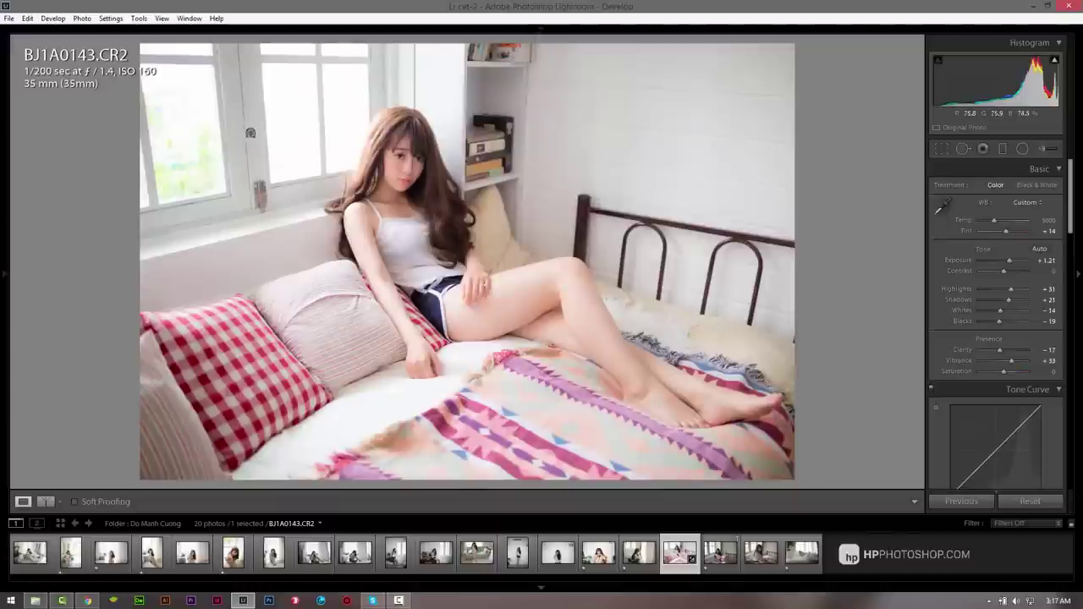
left_click(253, 136)
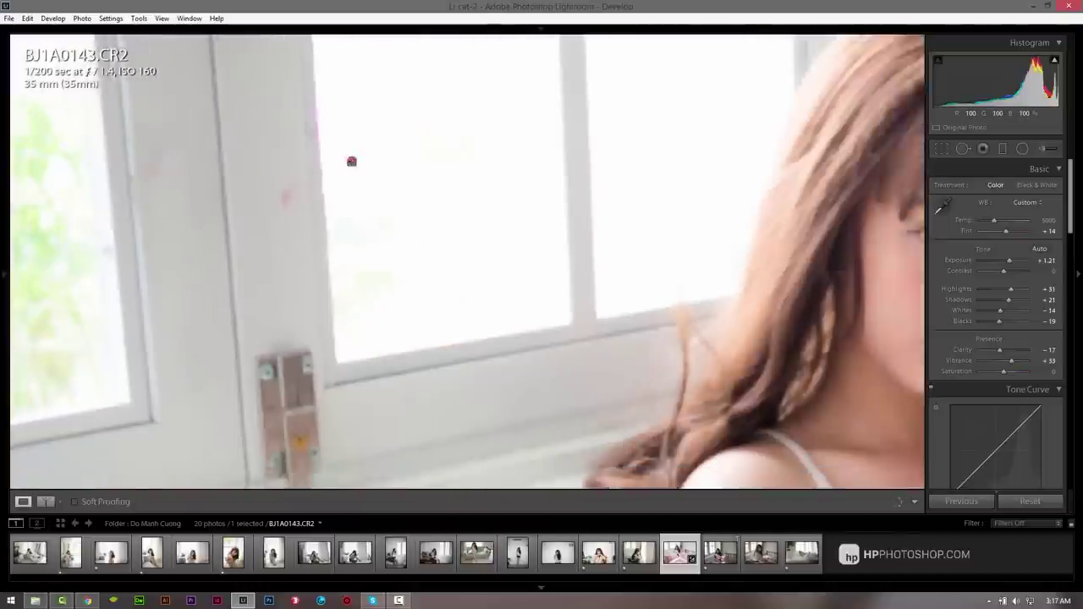
left_click_drag(235, 159, 353, 161)
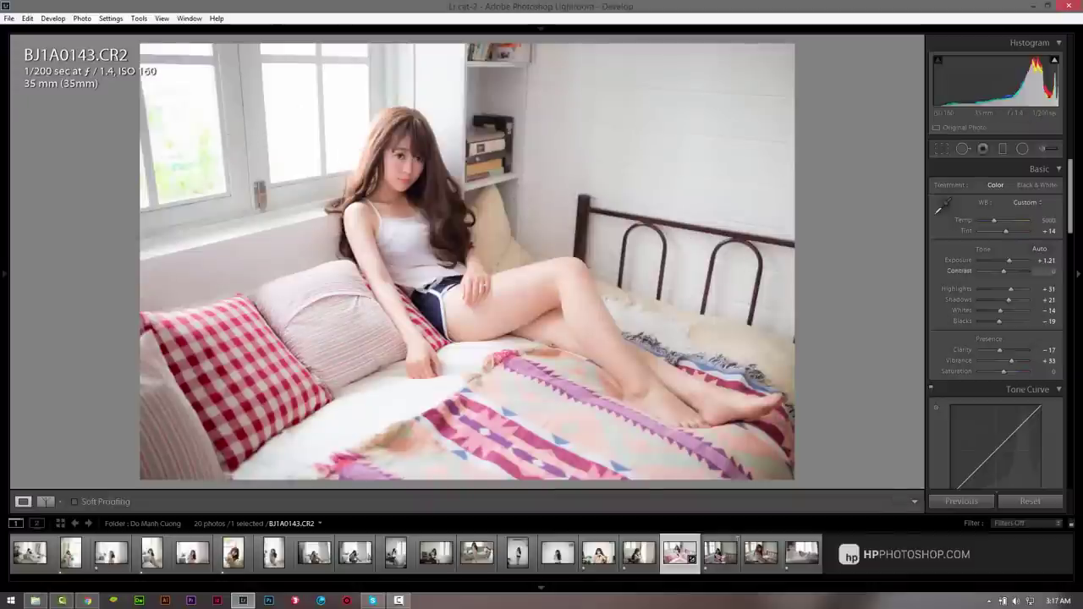
- Ctrl-select BJ1A0021 and BJ1A0032 in the filmstrip alongside the edited BJ1A0143
left_click_drag(1073, 216, 1069, 372)
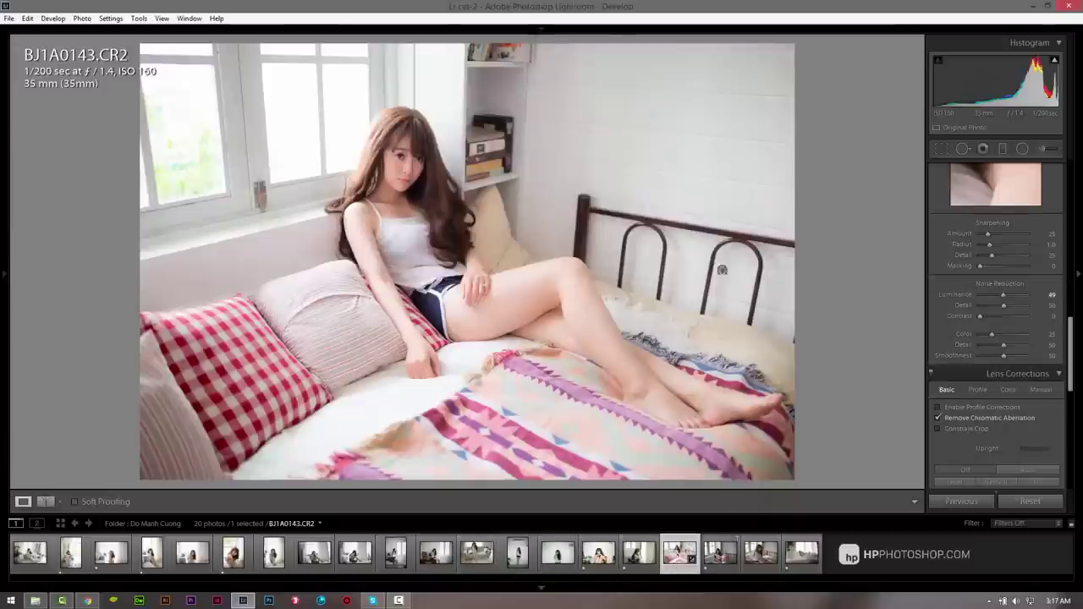
left_click(314, 565, "ctrl")
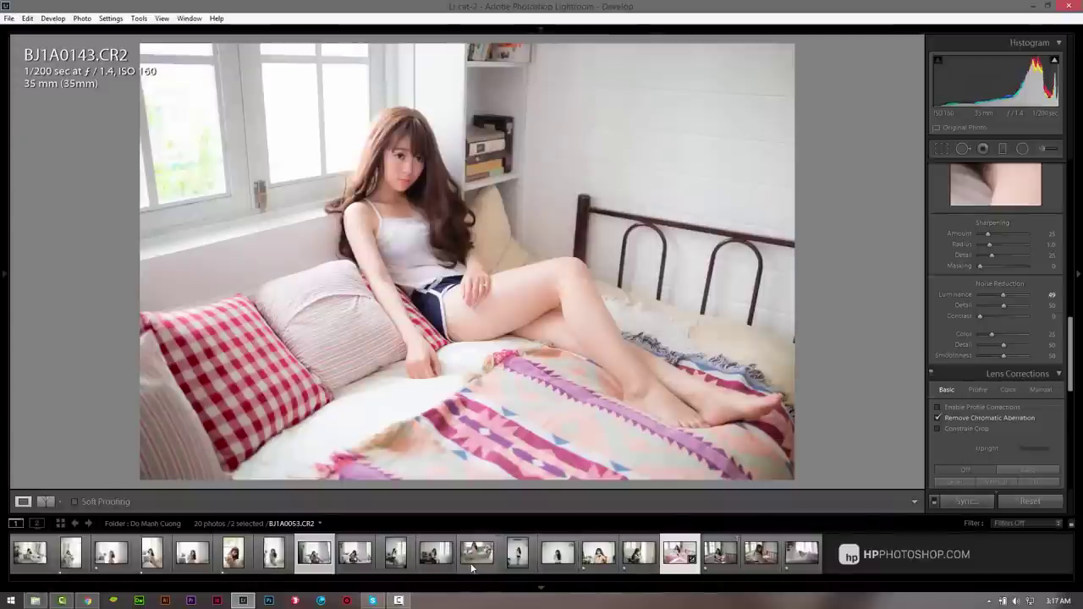
left_click(433, 560, "ctrl")
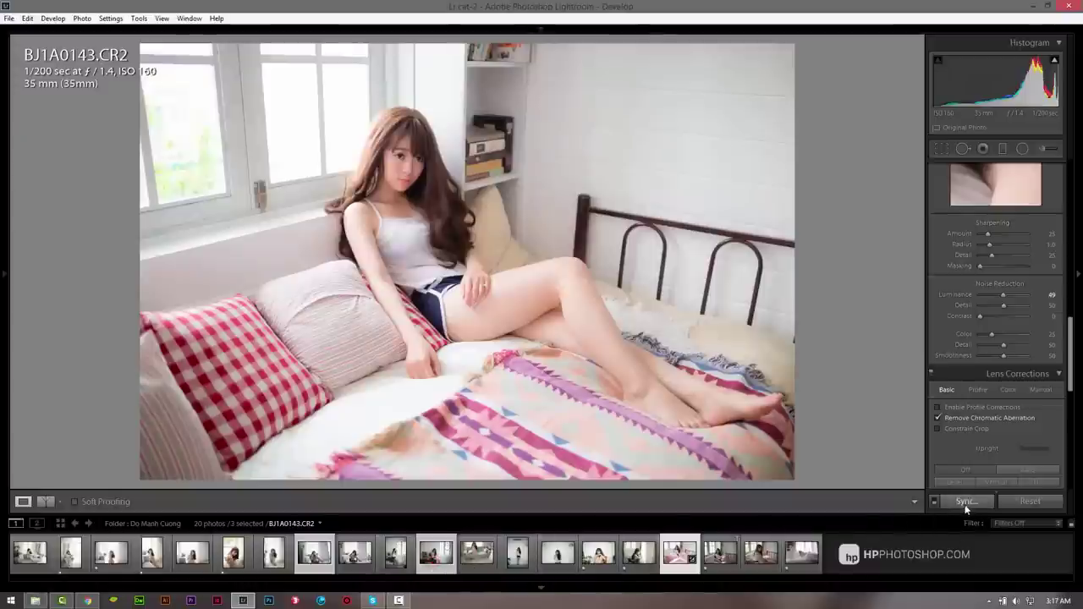
- Sync all of BJ1A0143's settings to the selected photos, then view BJ1A0021
left_click(966, 502)
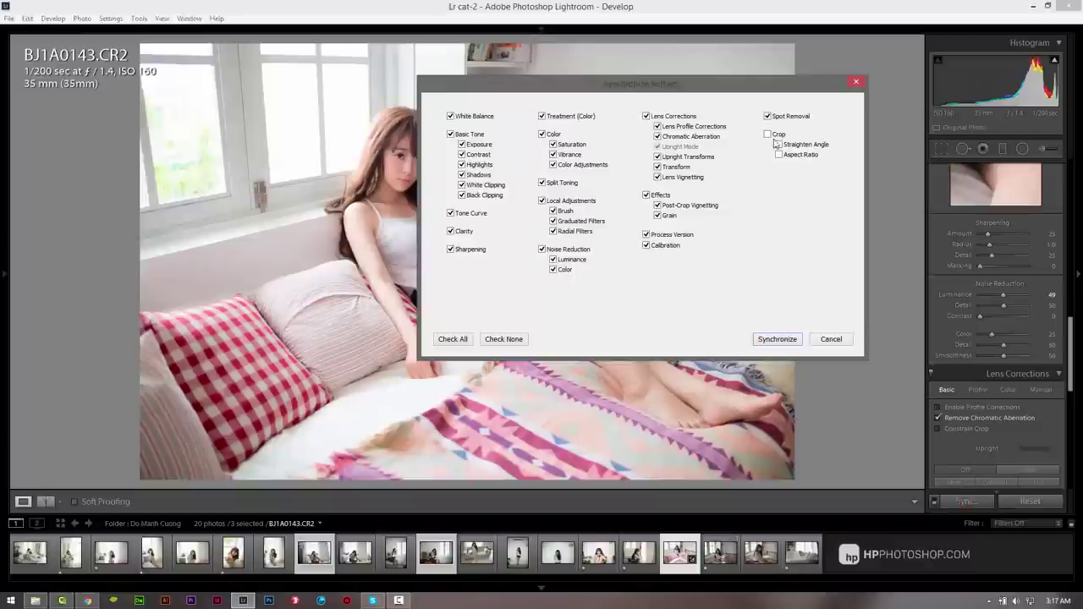
left_click(777, 339)
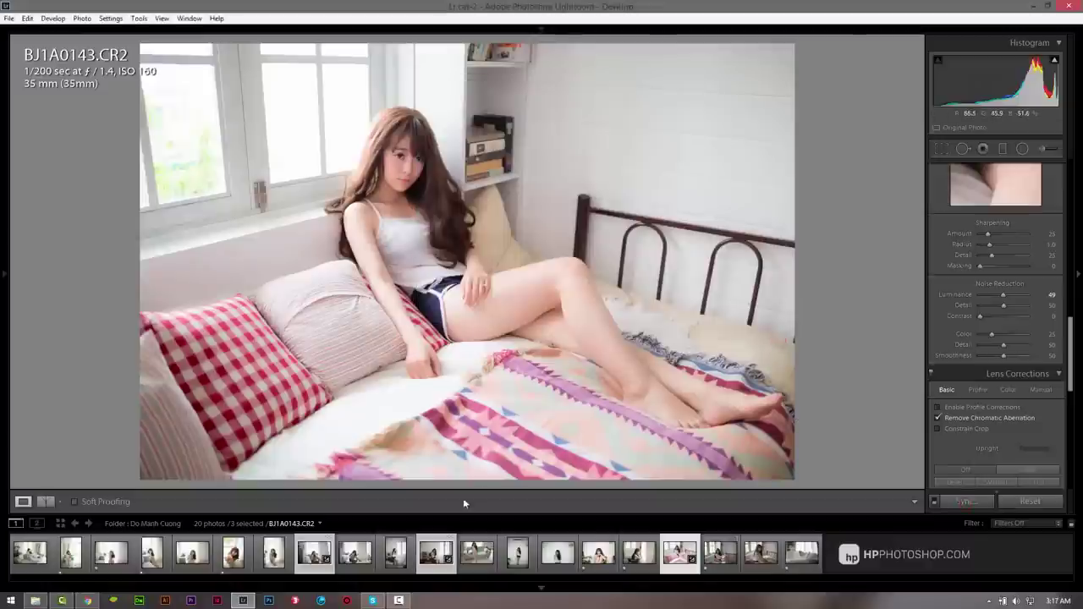
left_click(310, 566)
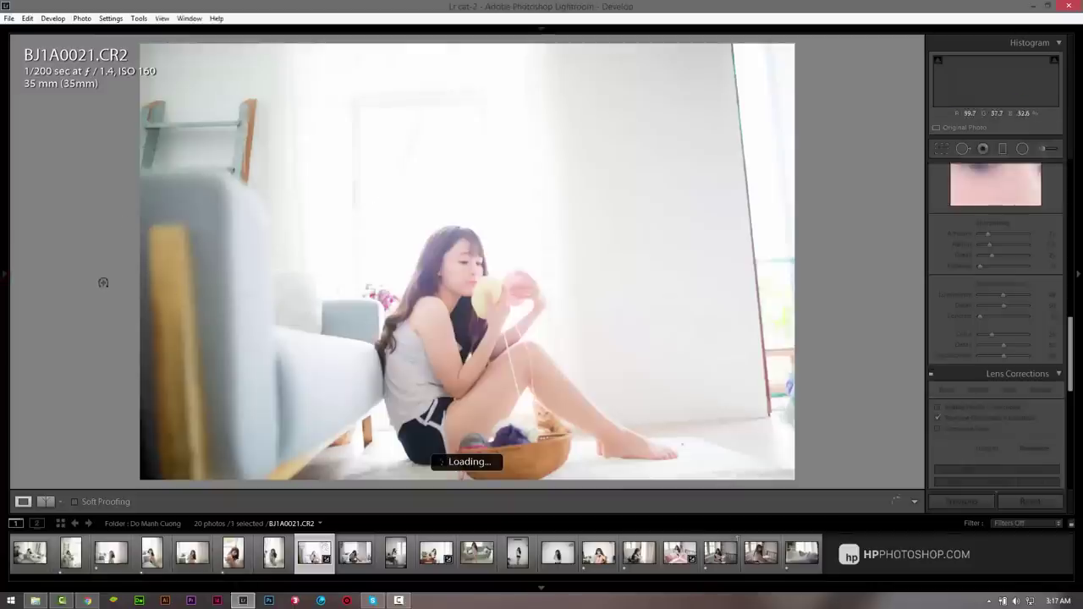
- Show the left panel and step to BJ1A0032, with the right panel back at Basic
left_click(2, 278)
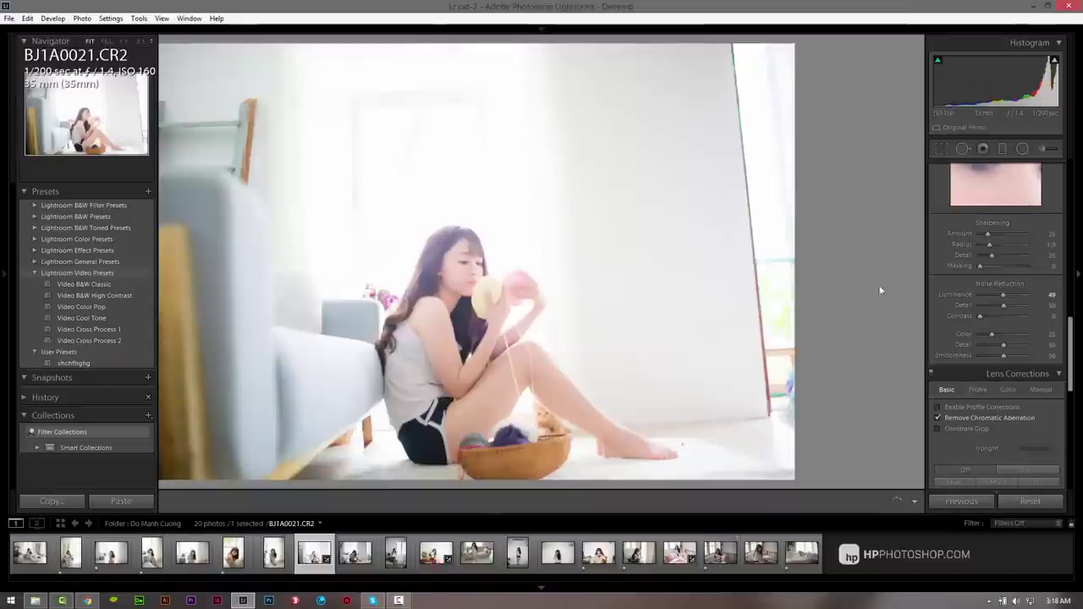
key("Right")
key("Right")
key("Right")
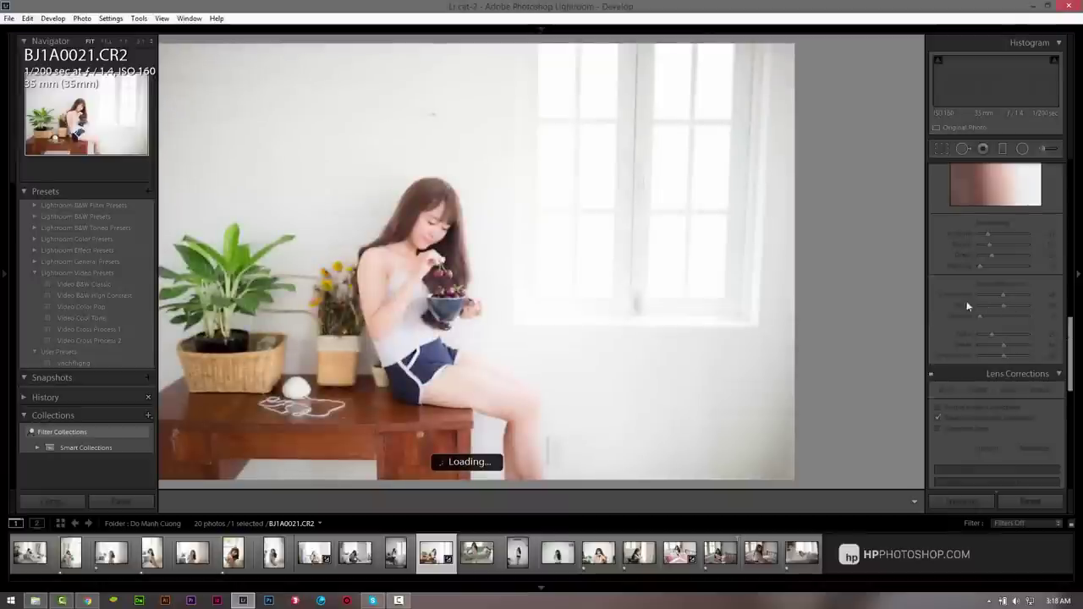
scroll(1069, 341, "up", 5)
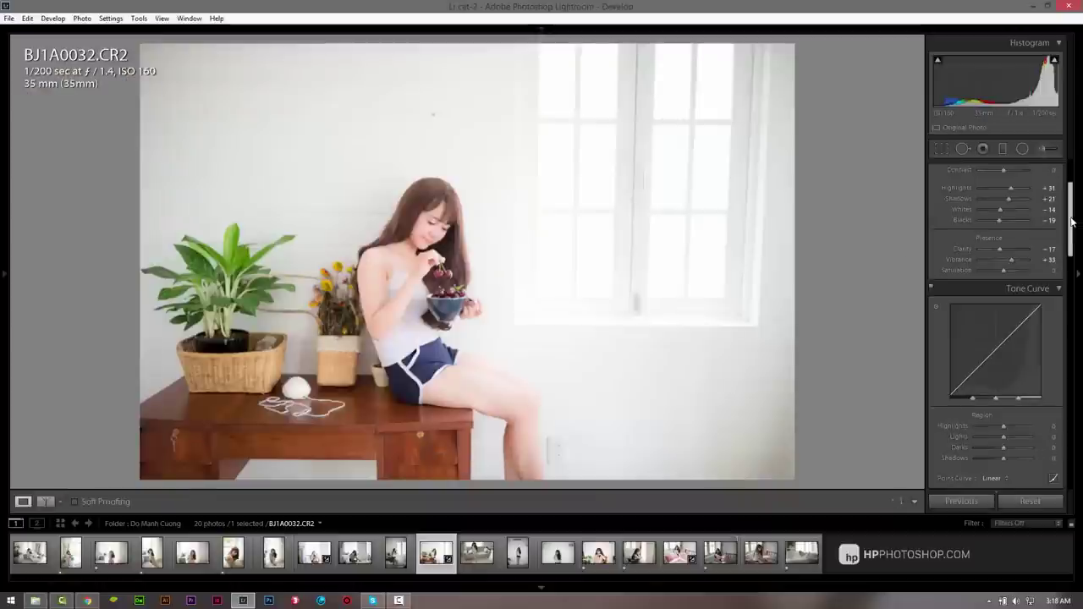
- Place a trial graduated filter on BJ1A0032 and remove it again
left_click_drag(1071, 221, 1072, 200)
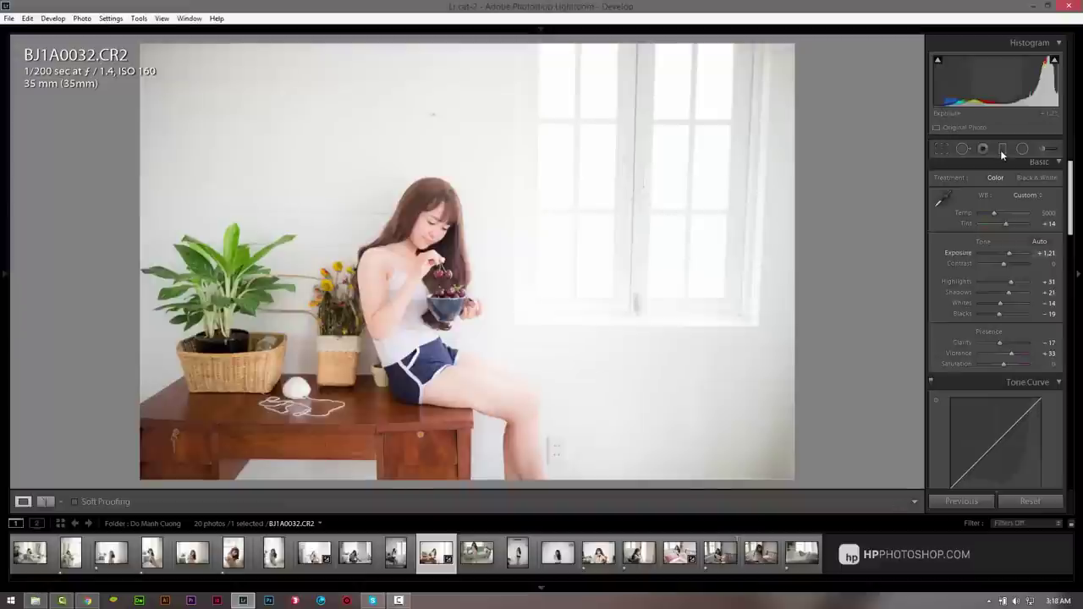
left_click(1000, 150)
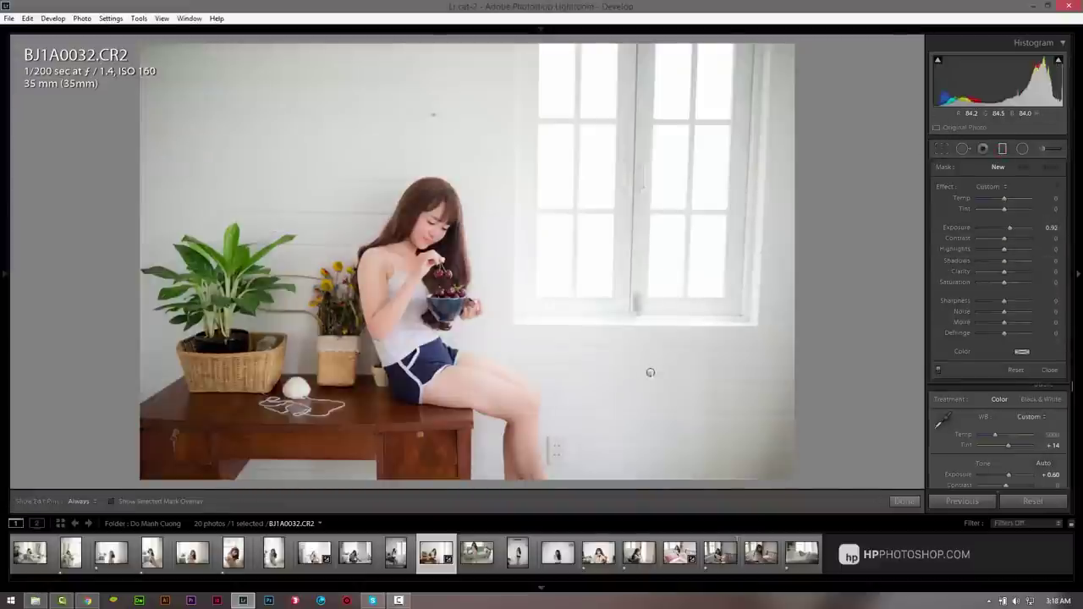
left_click(649, 373)
key("Return")
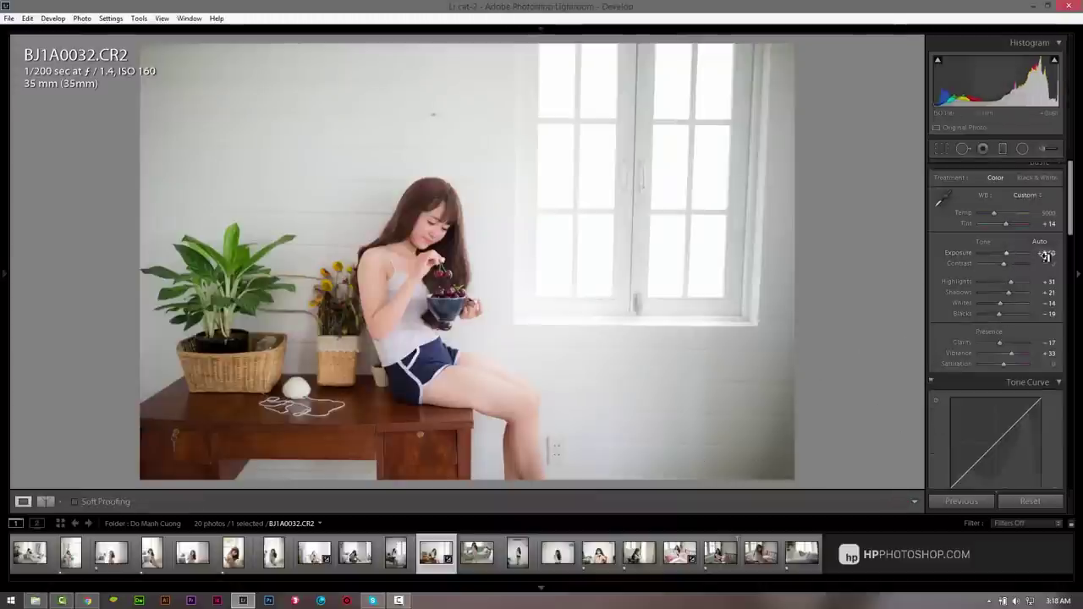
- Set BJ1A0032 exposure to +0.90 and BJ1A0021 to +0.81, then return to BJ1A0143 and switch to Chrome
left_click_drag(1051, 256, 1053, 258)
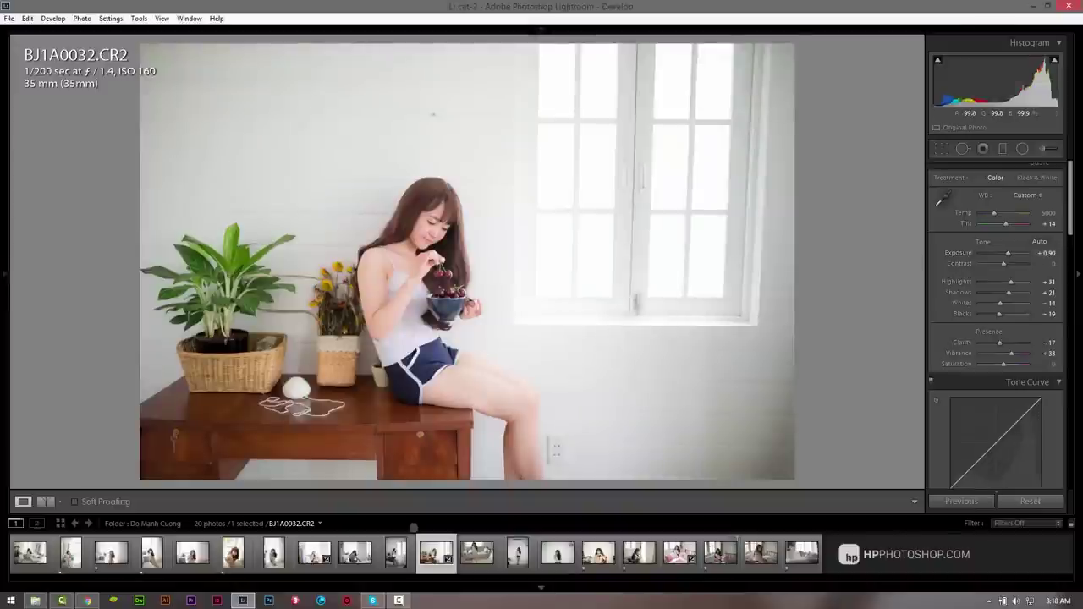
left_click(312, 564)
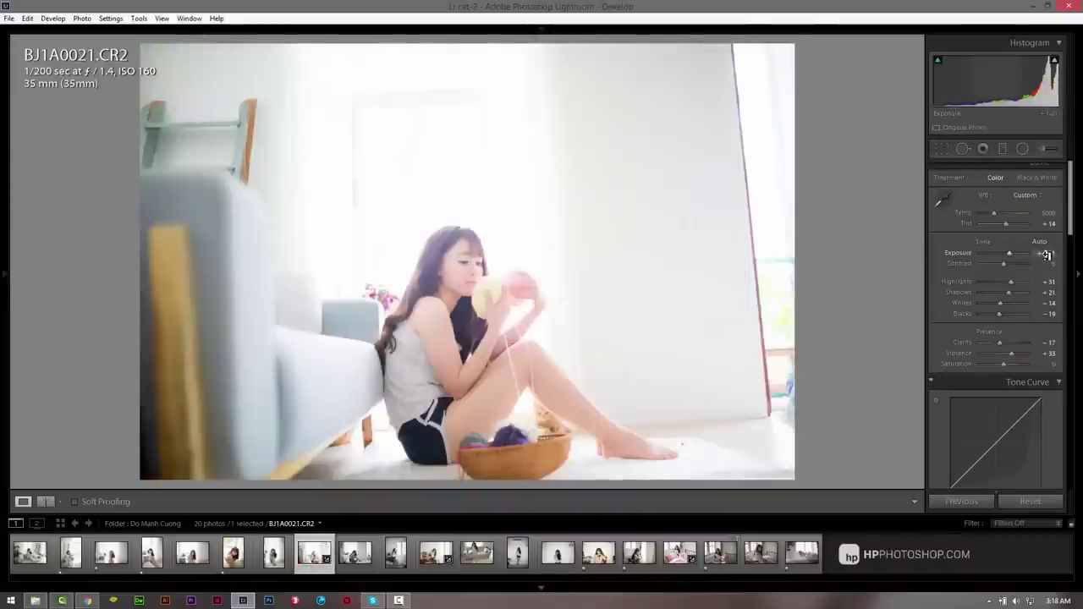
left_click_drag(1048, 256, 1042, 256)
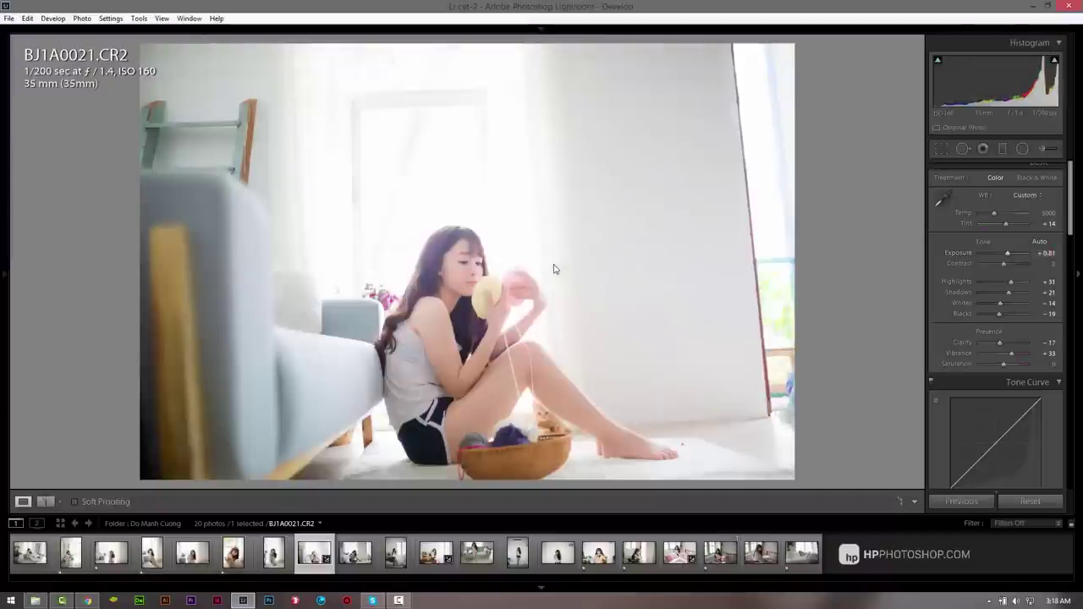
left_click(682, 554)
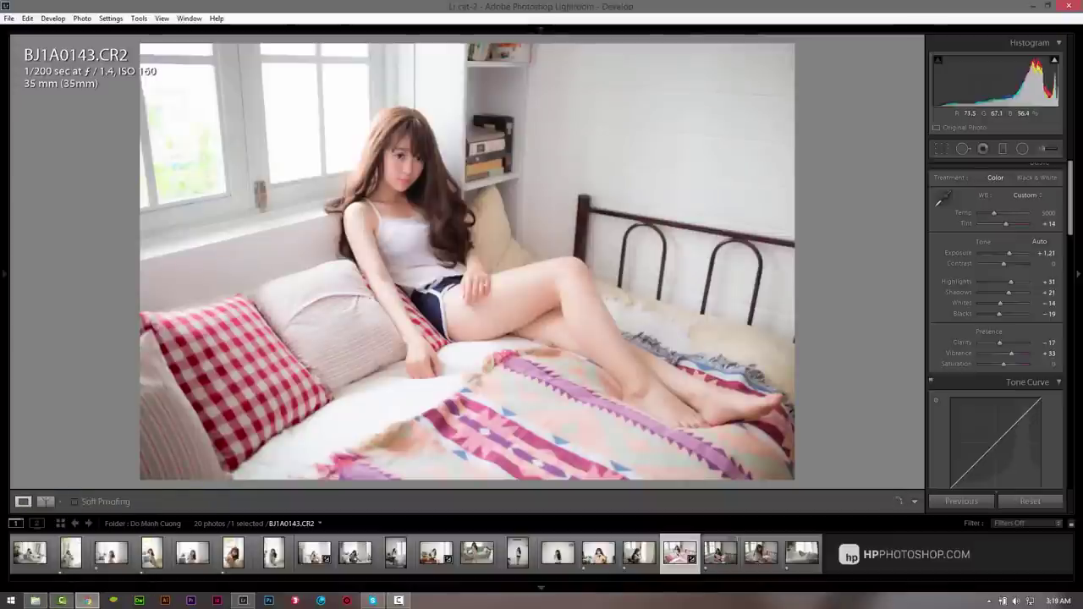
left_click(86, 601)
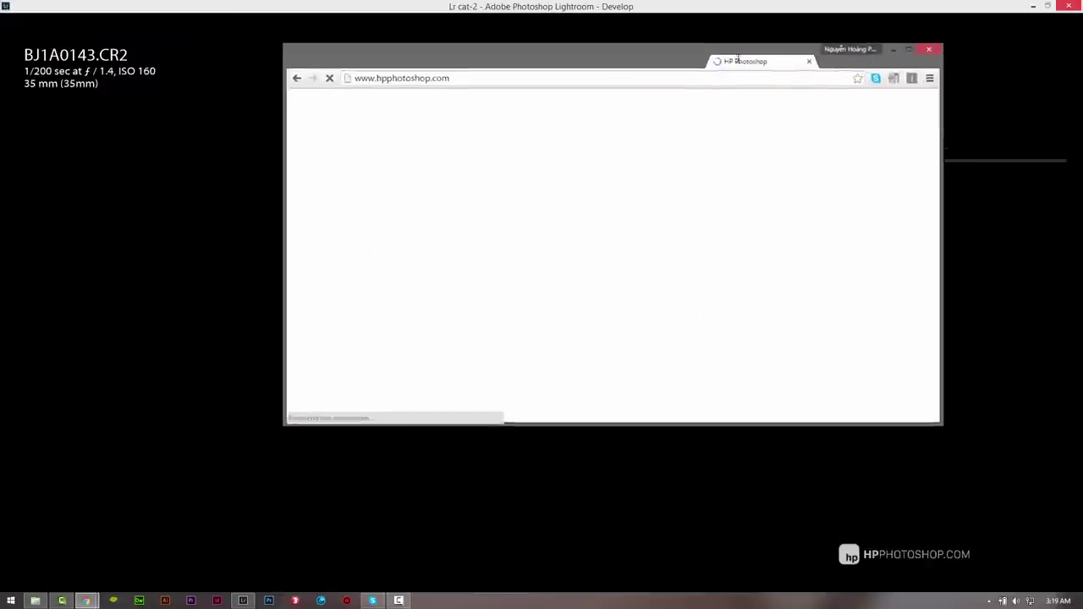
- Maximize Chrome and view the course contents popup on hpphotoshop.com, then close it
double_click(737, 56)
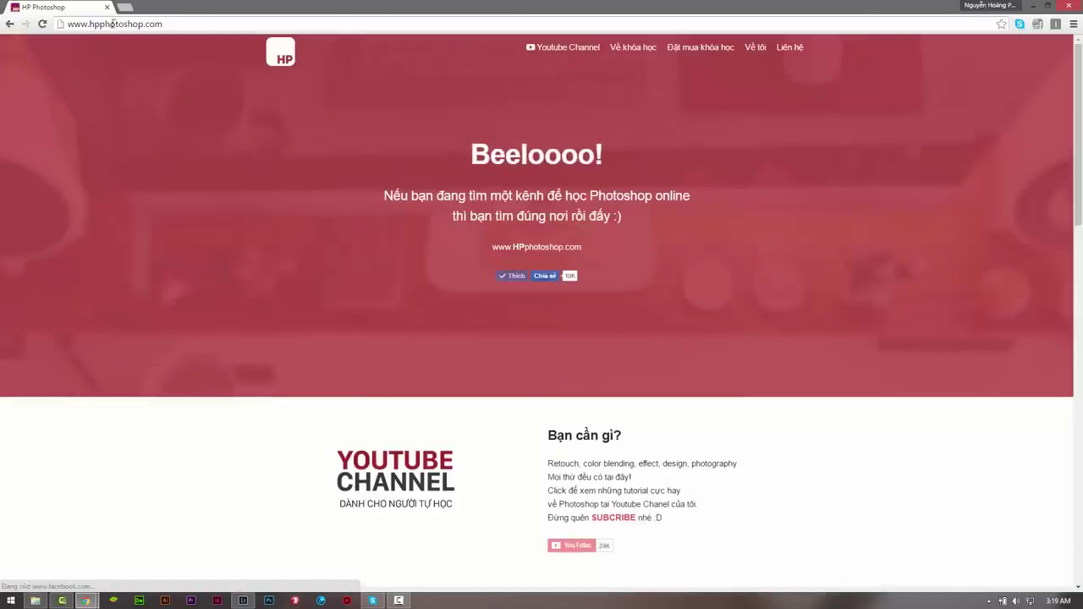
scroll(174, 209, "down", 3)
scroll(173, 220, "down", 3)
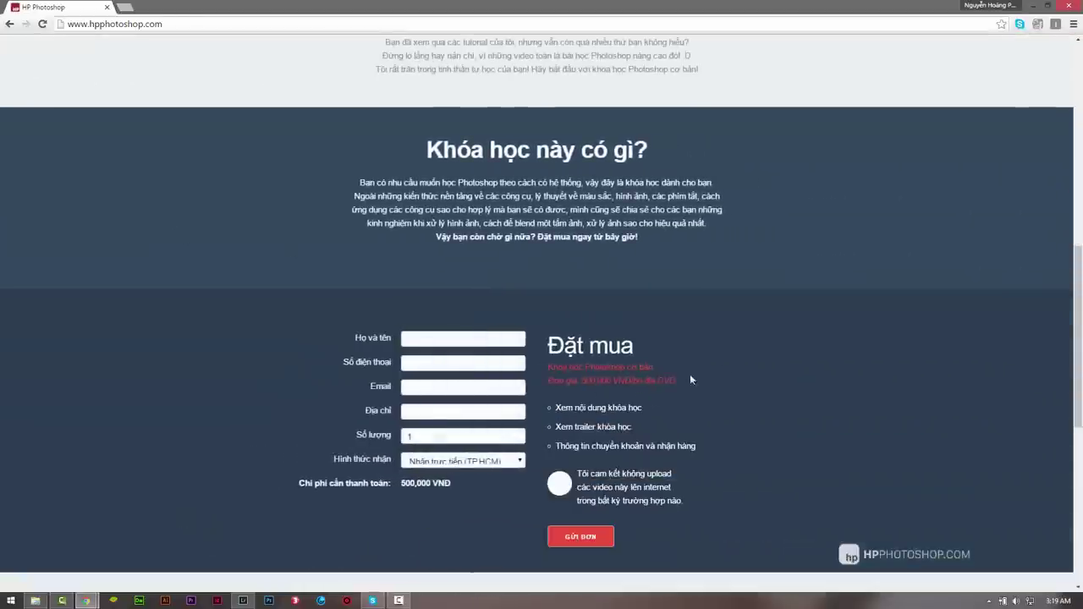
scroll(274, 328, "down", 1)
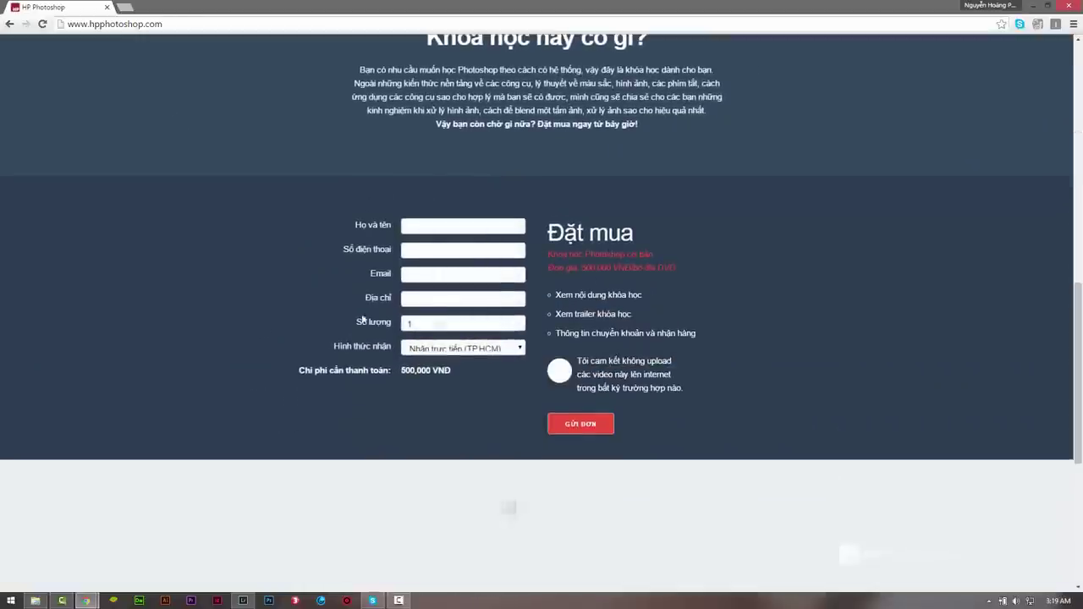
left_click(590, 296)
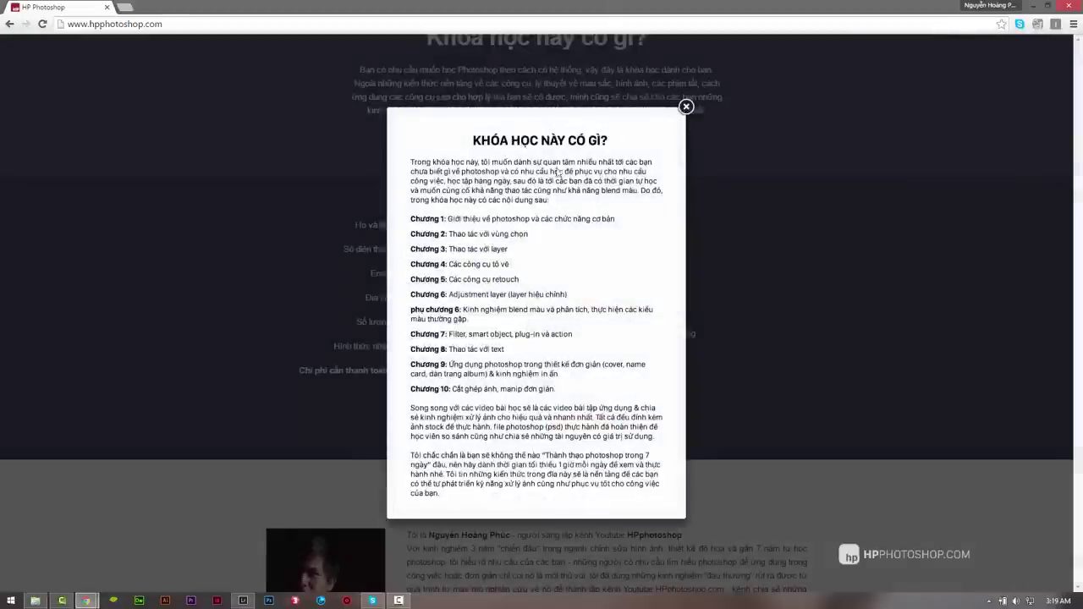
left_click(687, 107)
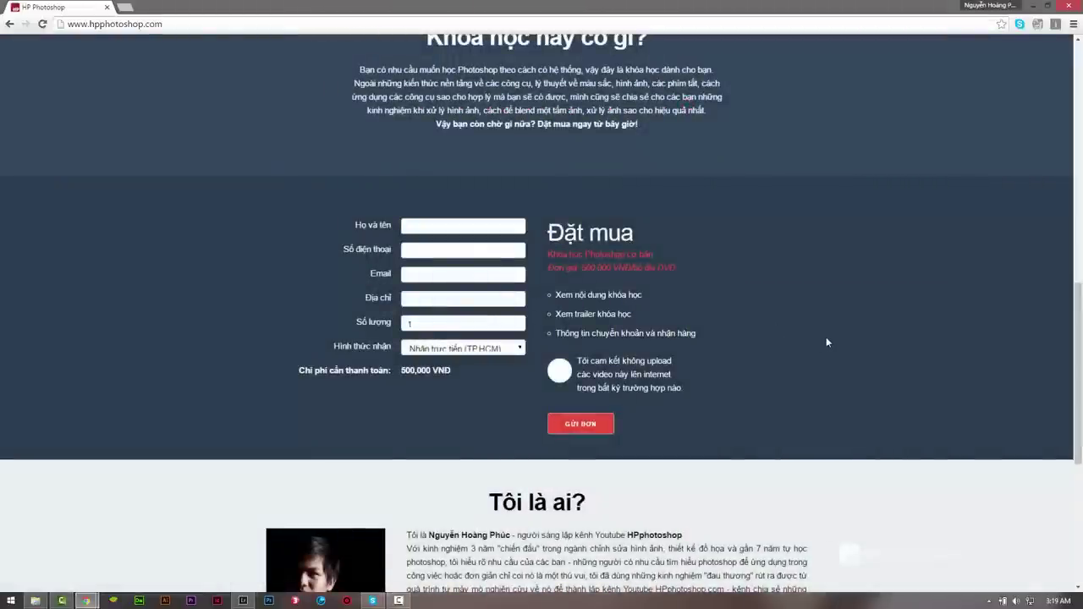
- Scroll to the order form and select its name field, briefly opening and closing a new tab
scroll(826, 336, "down", 4)
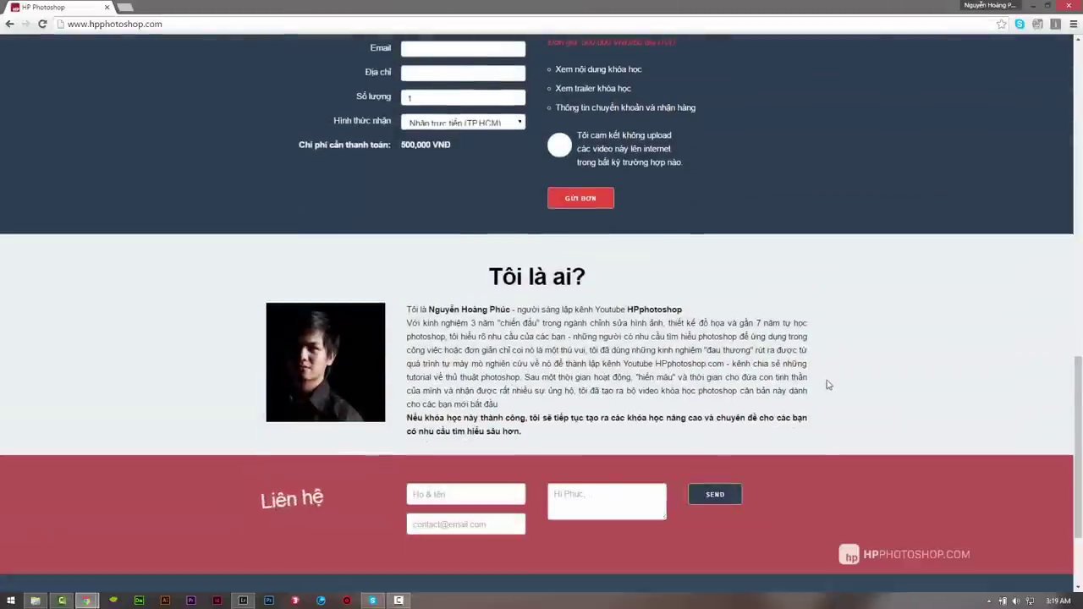
scroll(824, 385, "down", 1)
scroll(823, 398, "up", 4)
scroll(812, 404, "up", 2)
scroll(635, 363, "down", 1)
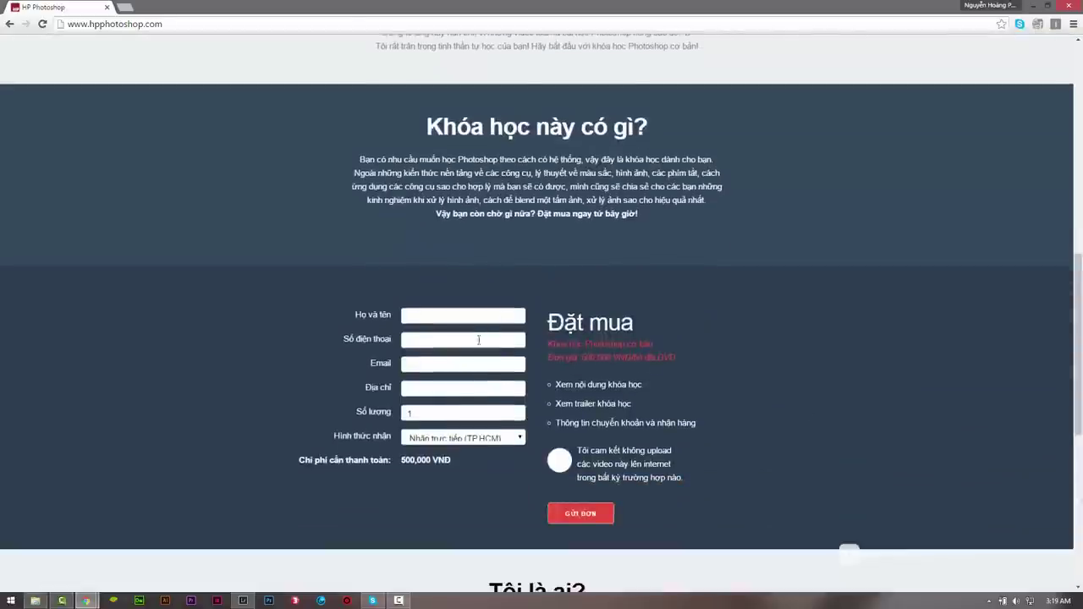
left_click(434, 319)
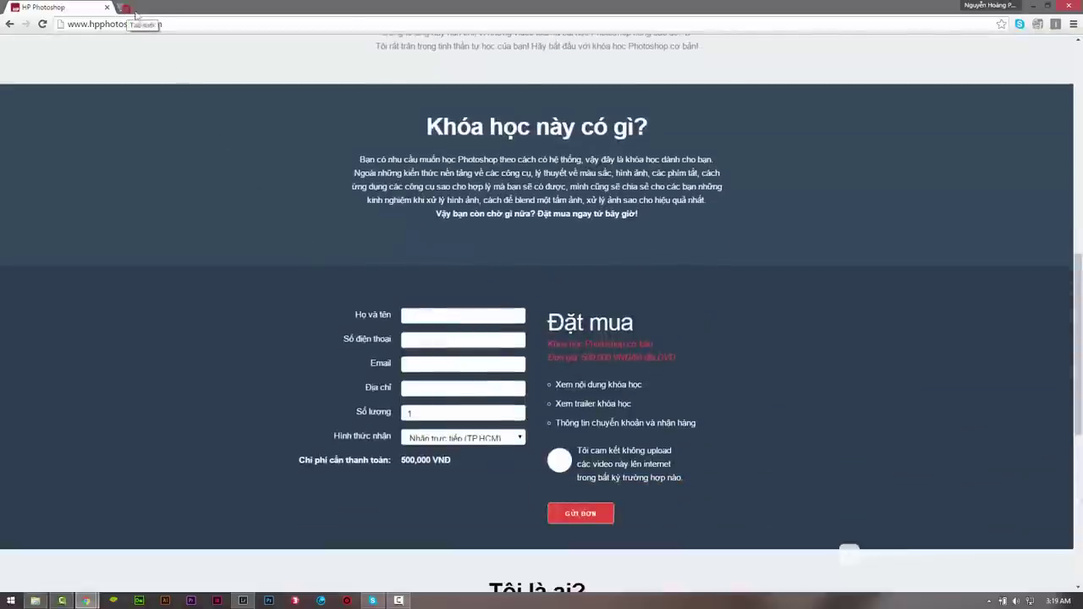
left_click(127, 9)
left_click(216, 8)
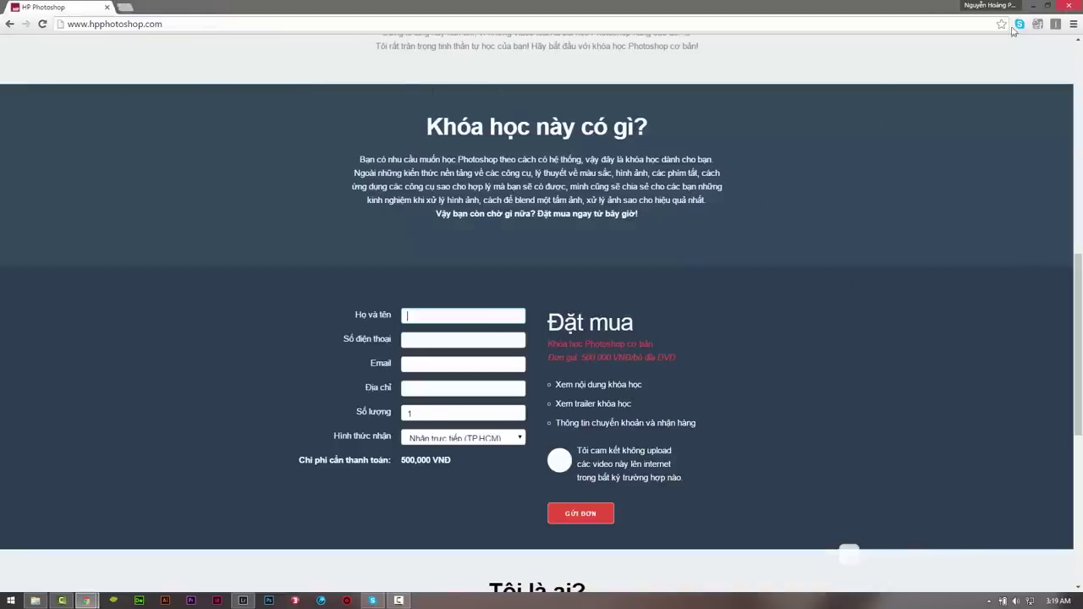
- Select the contact form's name and message fields further down the page
scroll(847, 229, "down", 5)
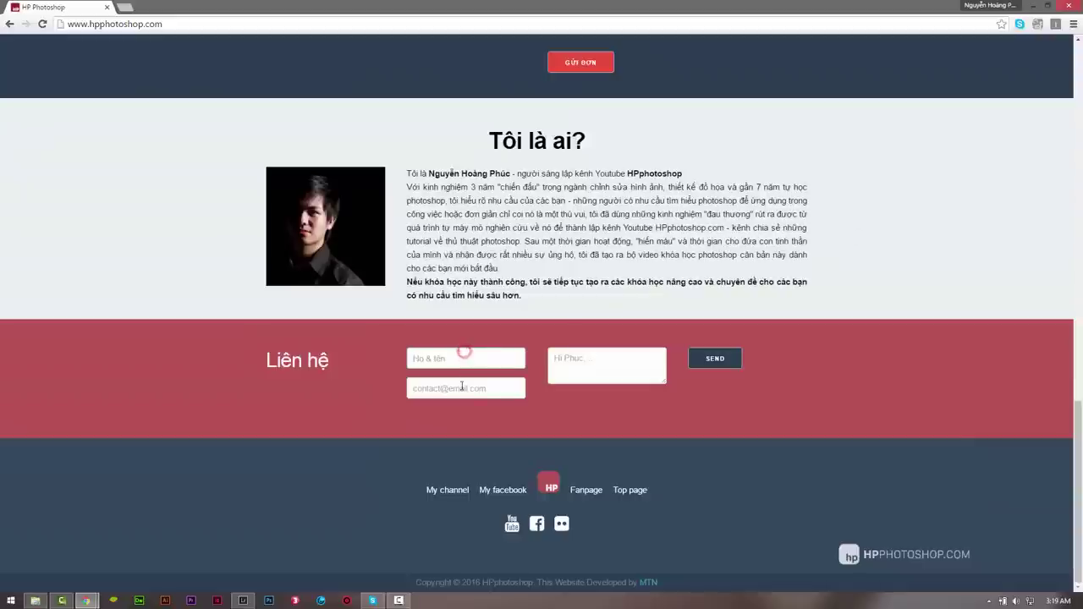
left_click(458, 359)
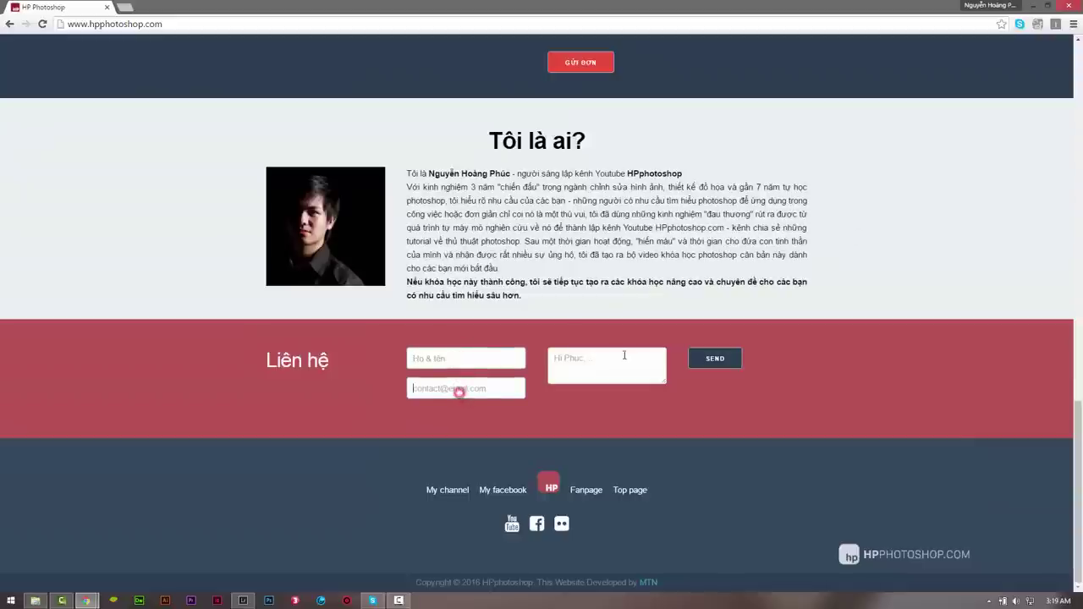
left_click(582, 363)
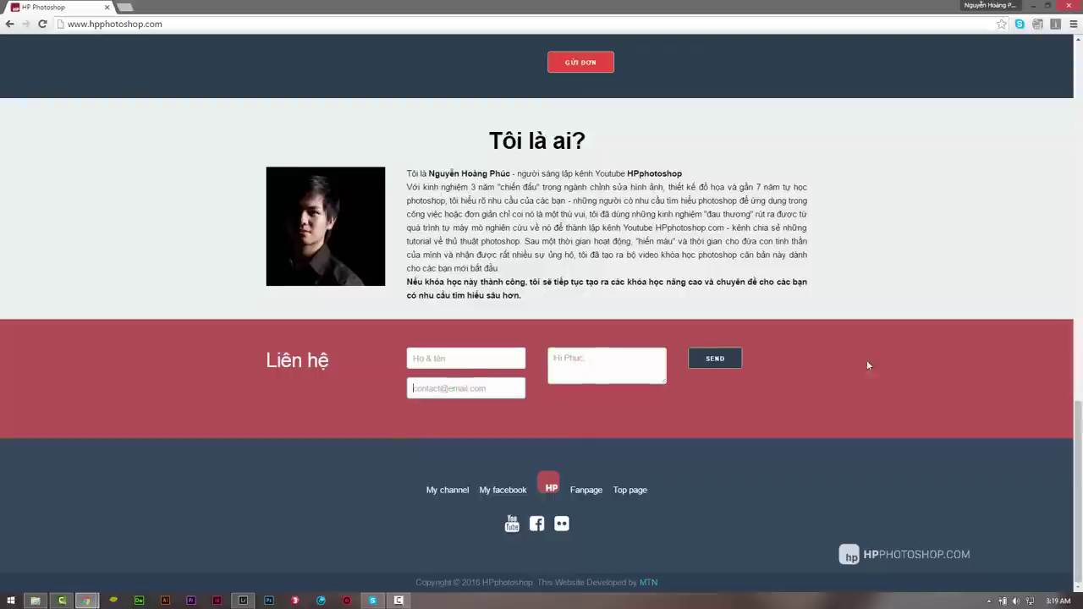
scroll(866, 366, "up", 10)
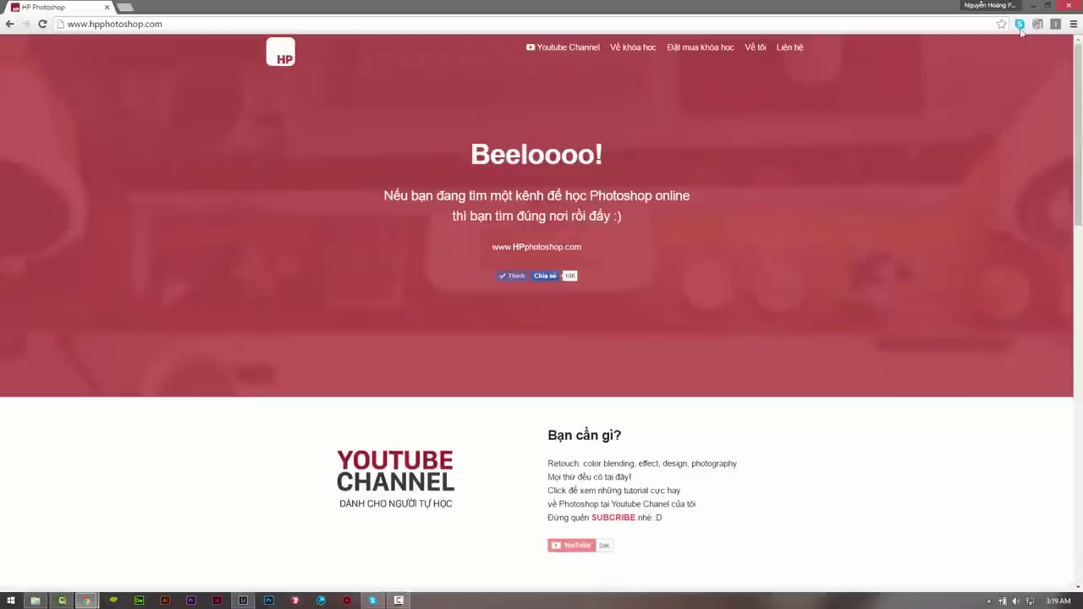
- Minimize Chrome to bring Lightroom's Develop view of BJ1A0143 back
left_click(1033, 7)
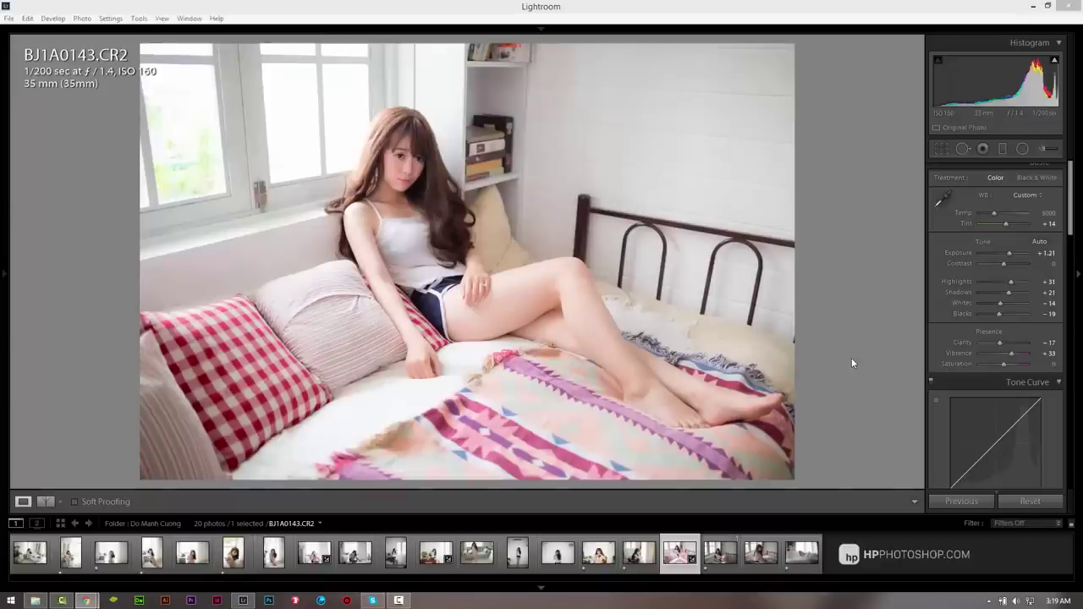